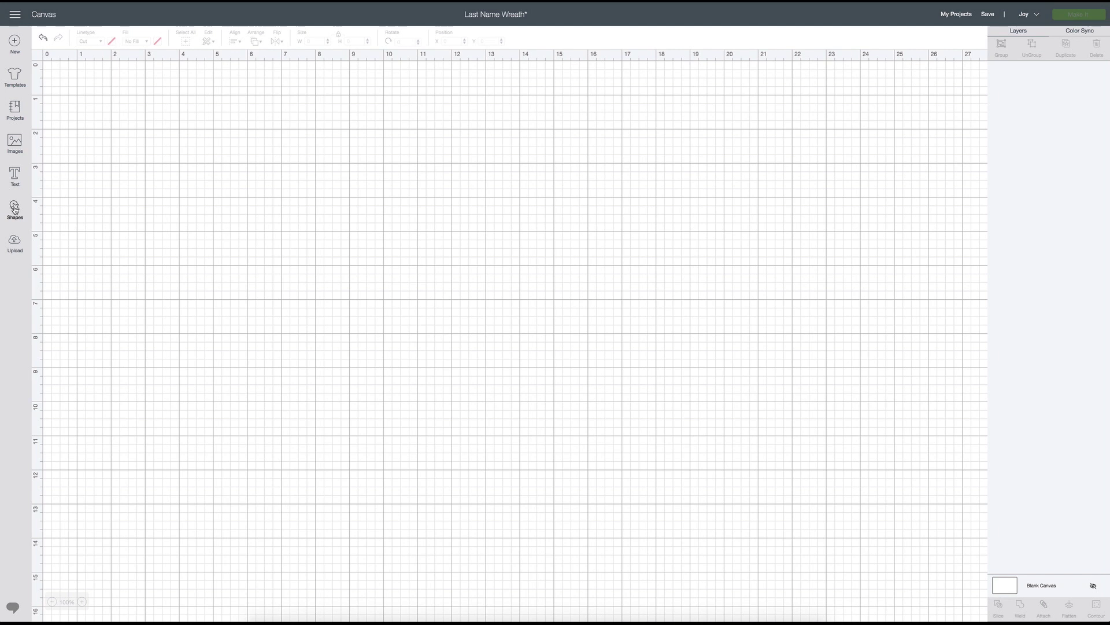
Insert a circle near the canvas's upper left and set its width to 7.5 inches with proportions locked.
left_click(88, 145)
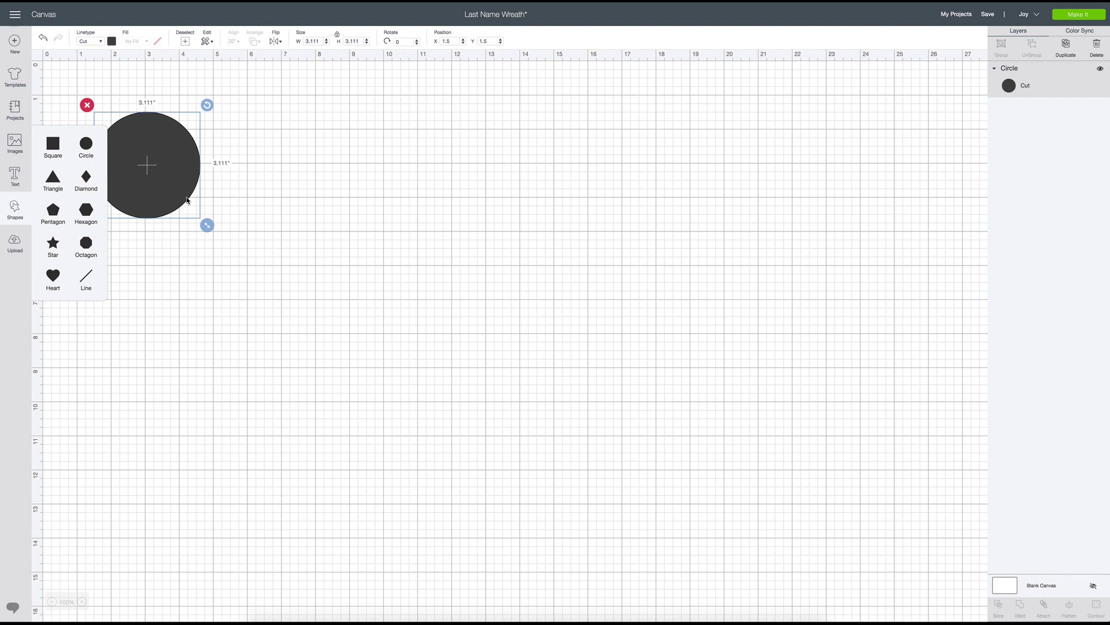
left_click_drag(186, 200, 223, 237)
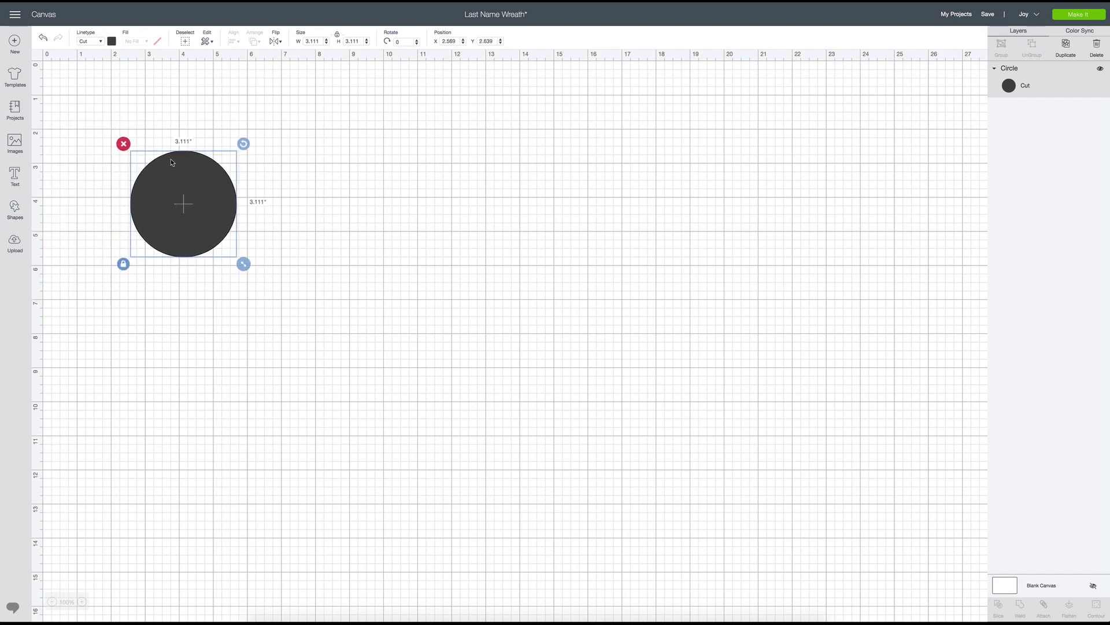
left_click(316, 42)
type("7.5")
key("Return")
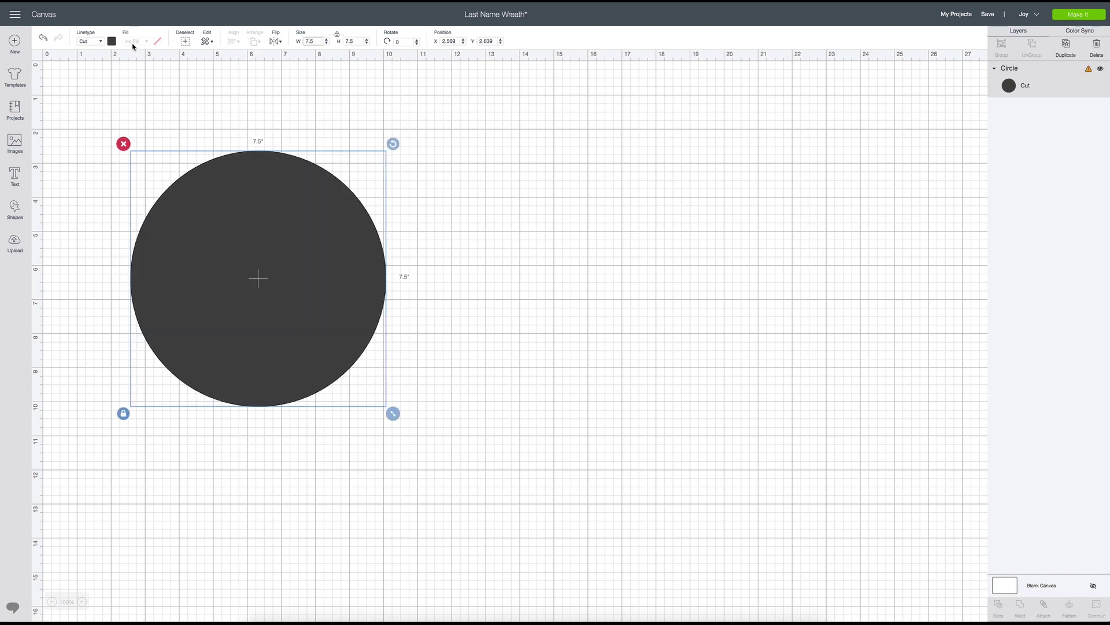
Change the circle's material colour to white and deselect it.
left_click(112, 41)
left_click(122, 130)
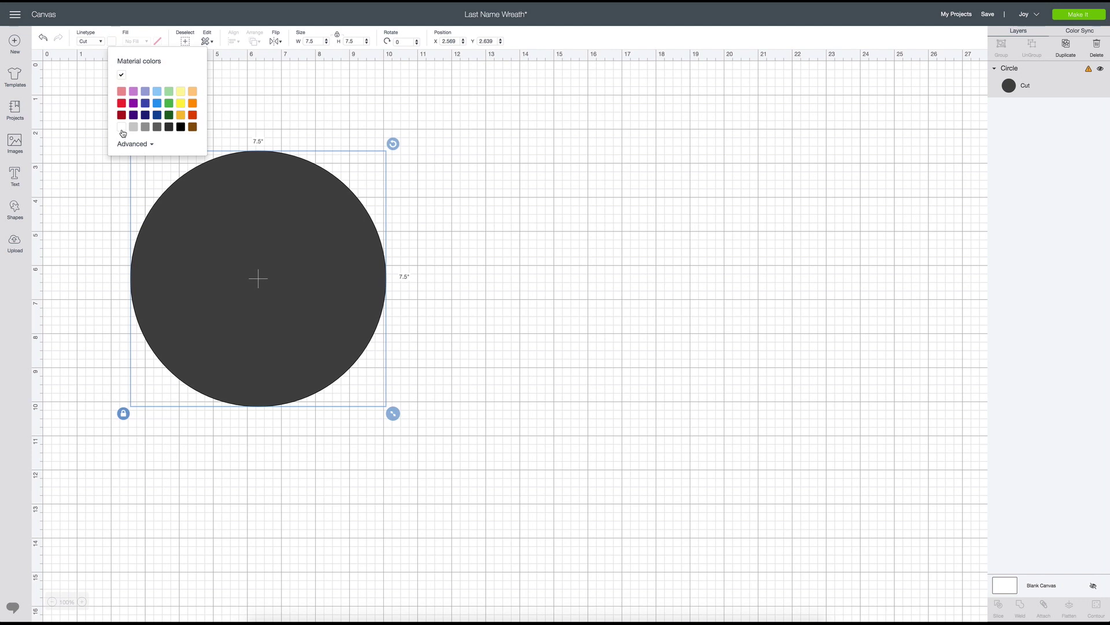
left_click(243, 218)
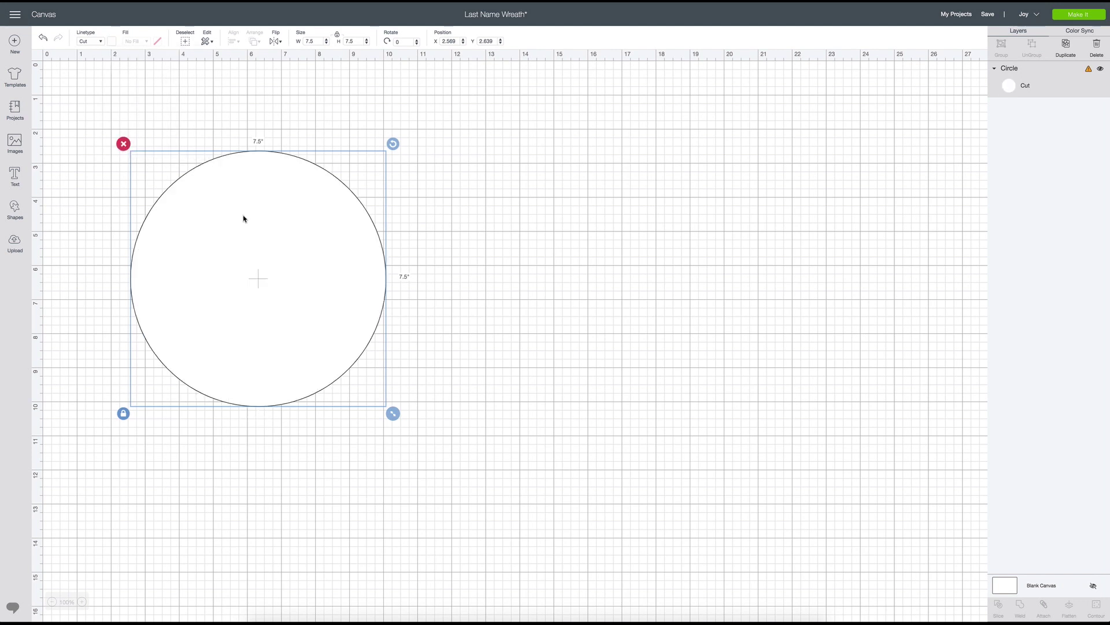
left_click(452, 205)
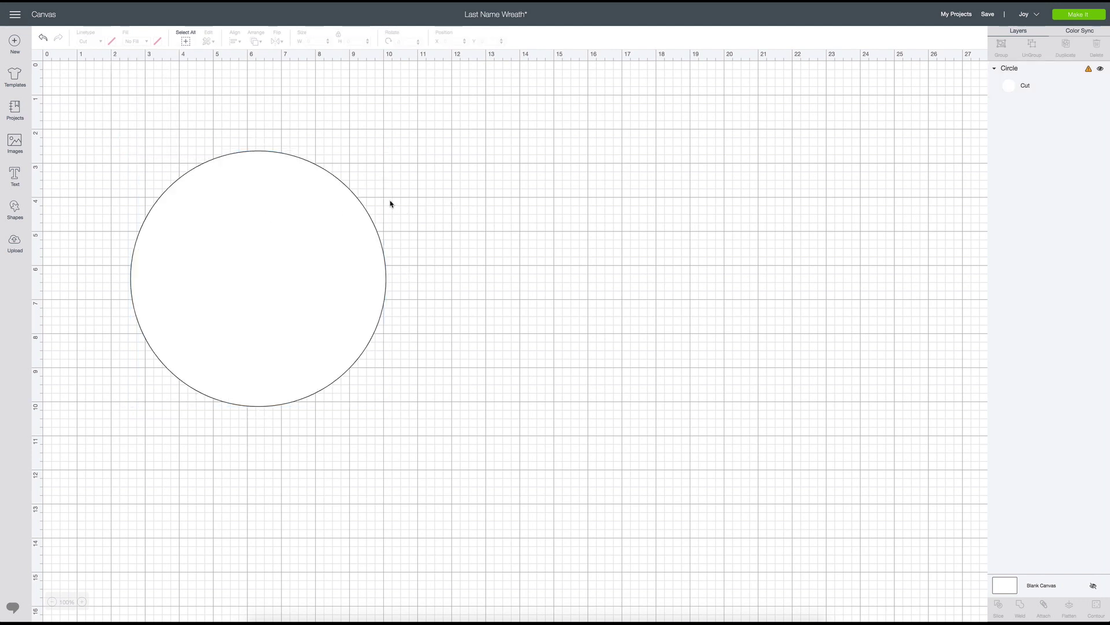
left_click(243, 242)
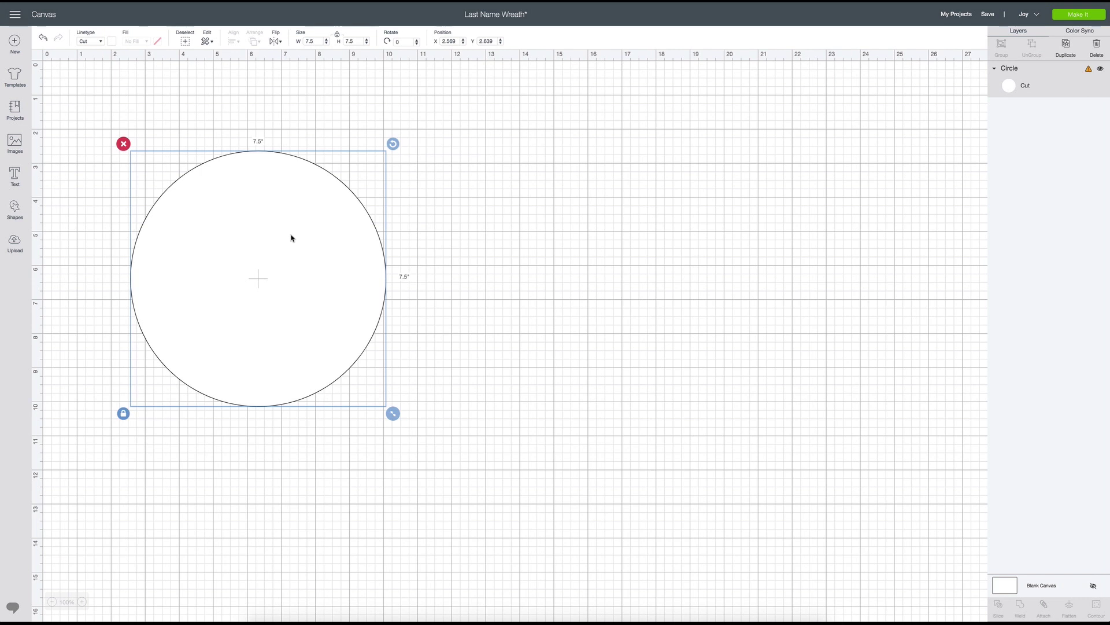
left_click(449, 197)
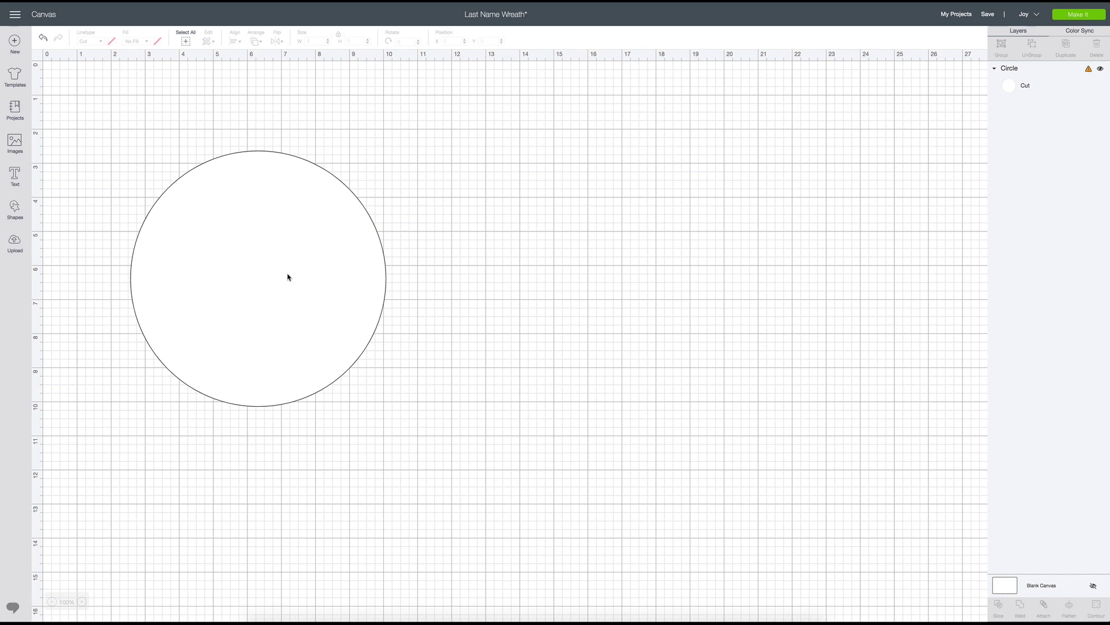
Add the text "D" and place it on the empty canvas to the right of the circle.
left_click(17, 179)
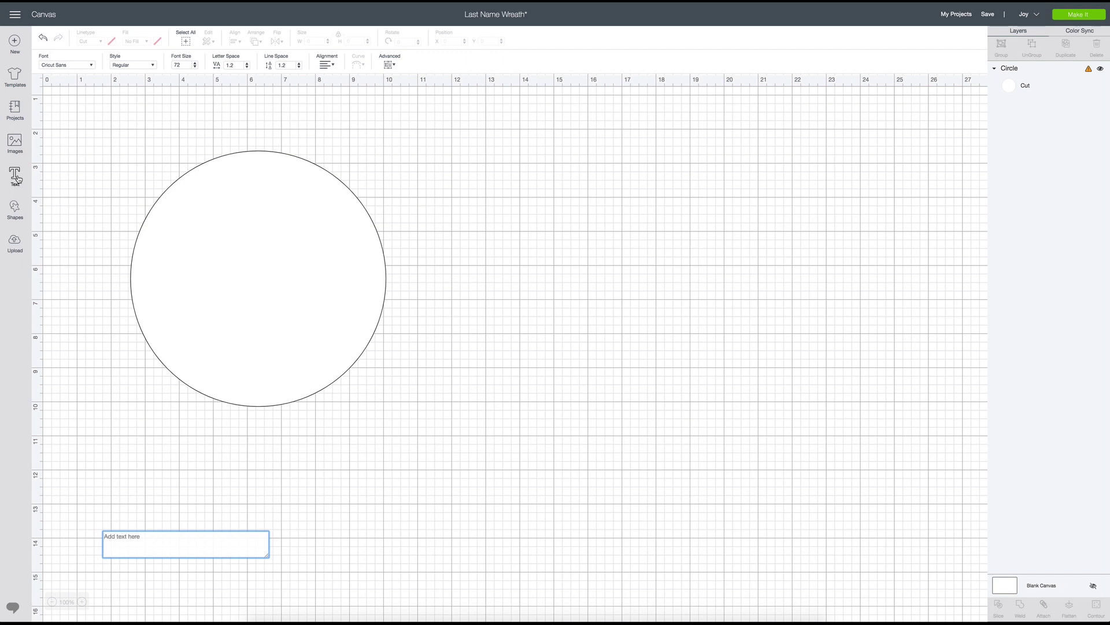
type("D")
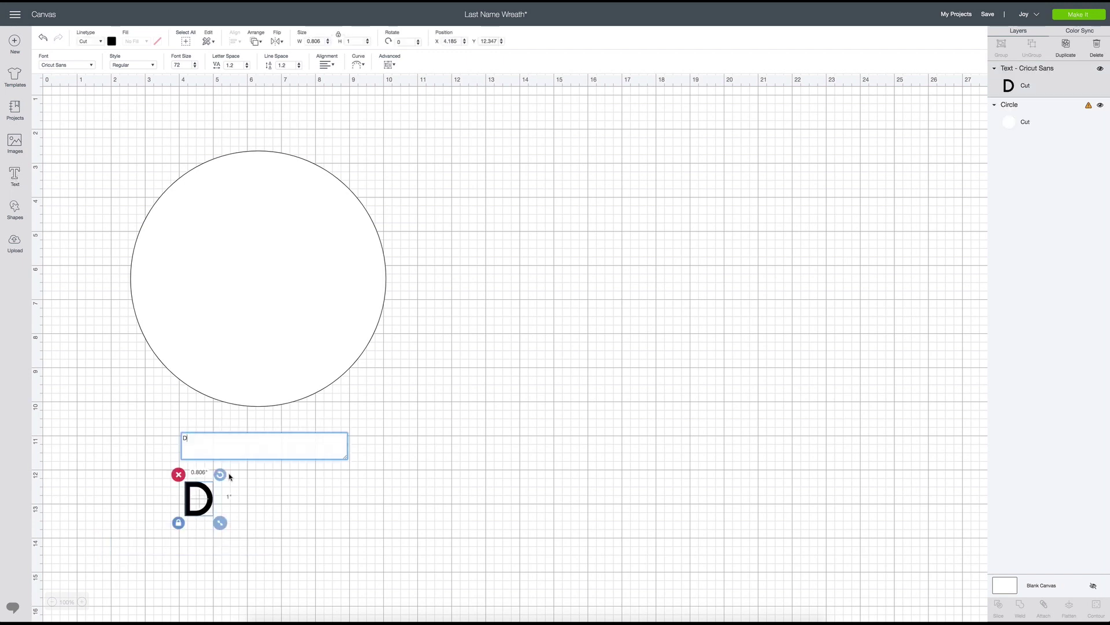
left_click_drag(208, 503, 525, 273)
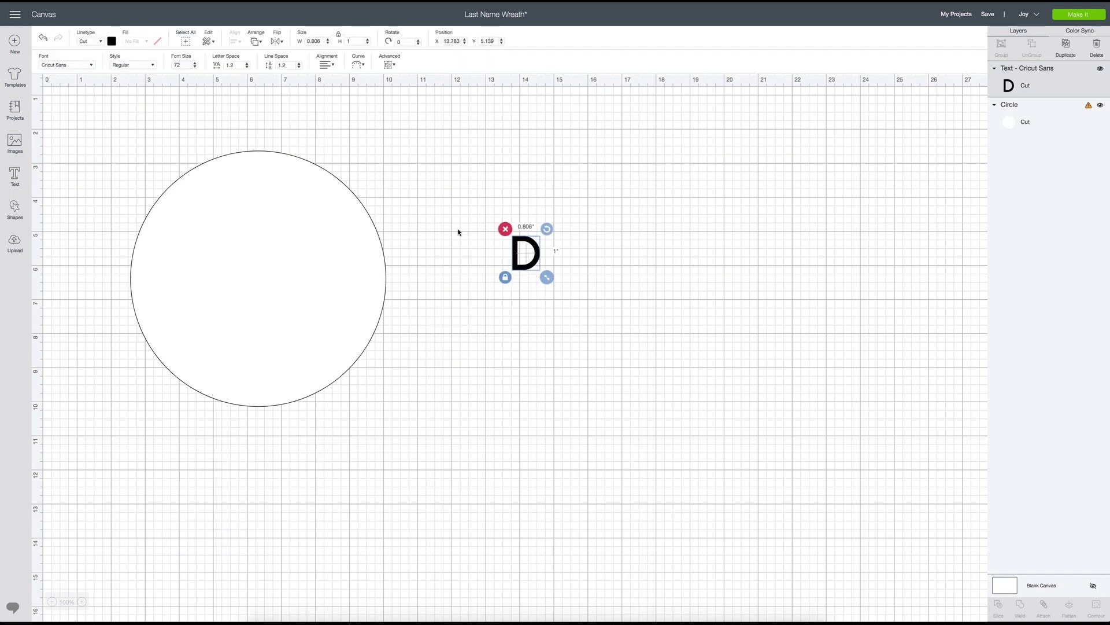
Browse the font list and apply the Base Camp font to the letter D.
left_click(74, 67)
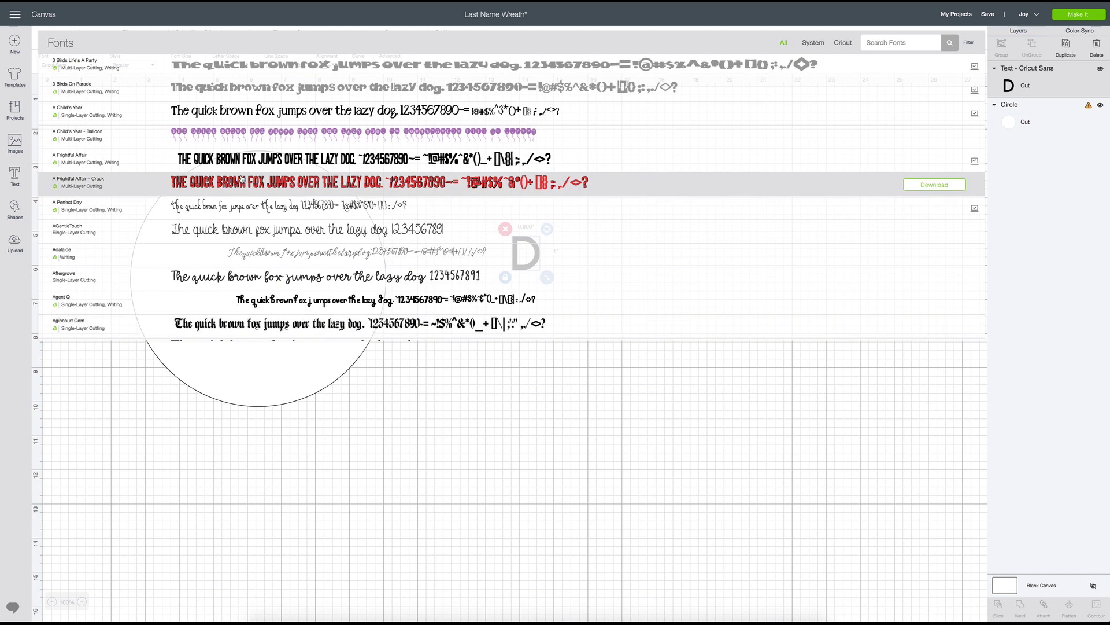
scroll(243, 231, "down", 5)
scroll(242, 178, "down", 1)
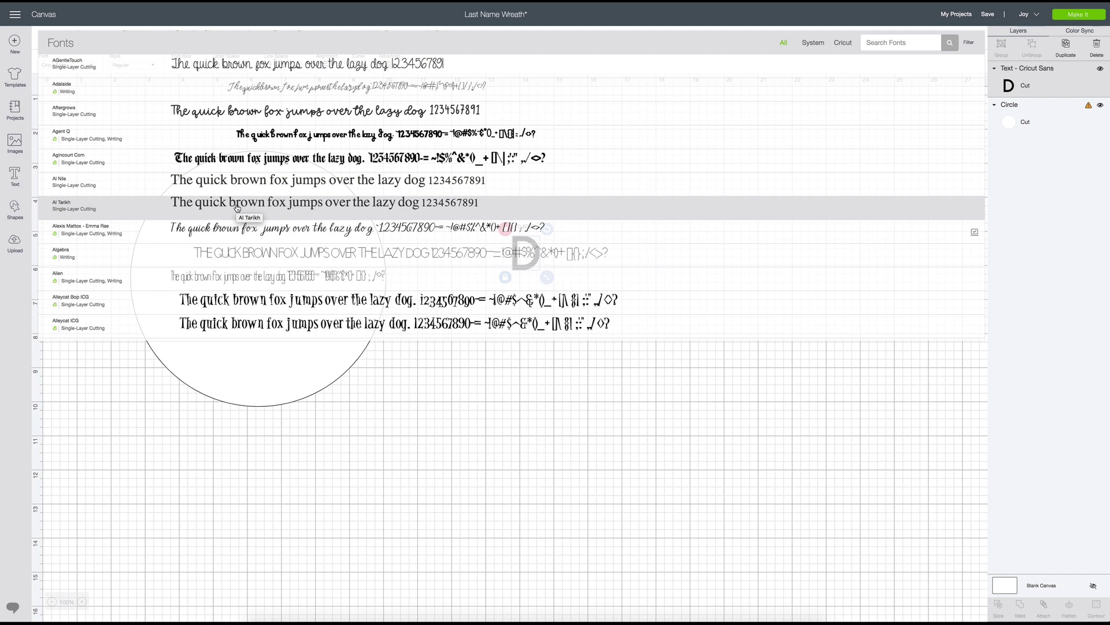
scroll(237, 208, "down", 15)
scroll(226, 185, "down", 10)
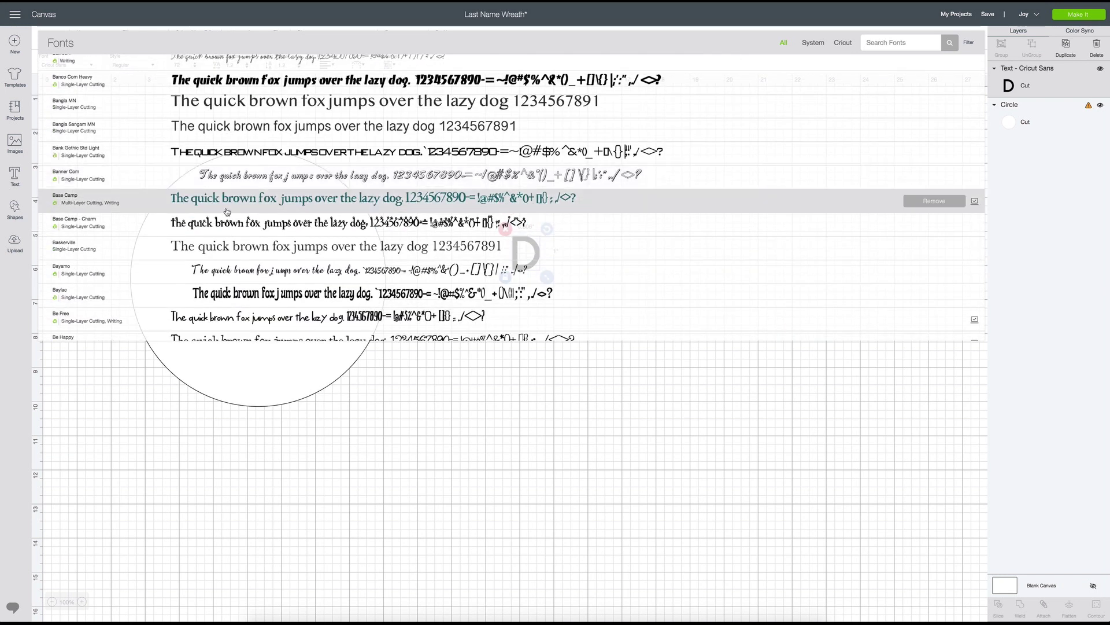
left_click(227, 212)
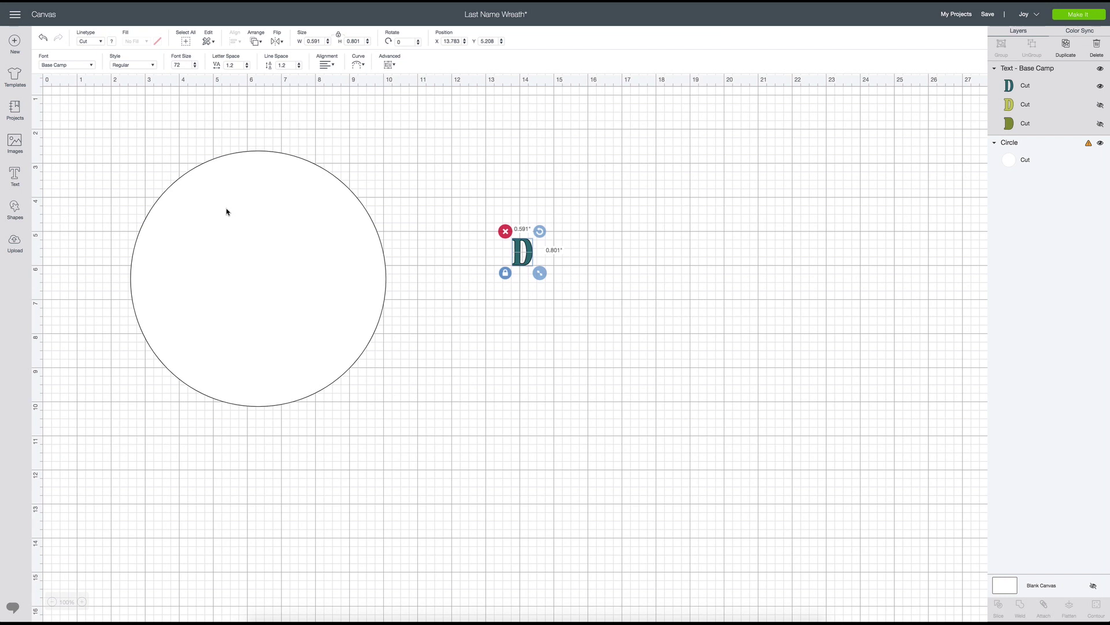
Enlarge the letter D to about 2.9 by 3.9 inches and move it up beside the circle.
left_click_drag(540, 273, 646, 382)
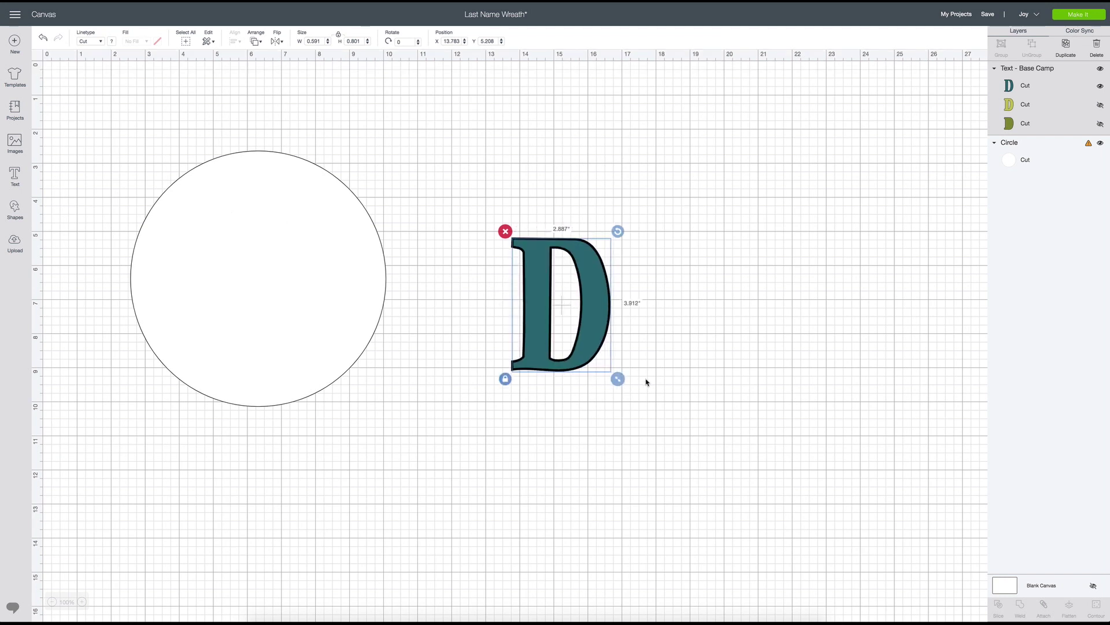
left_click_drag(609, 330, 603, 259)
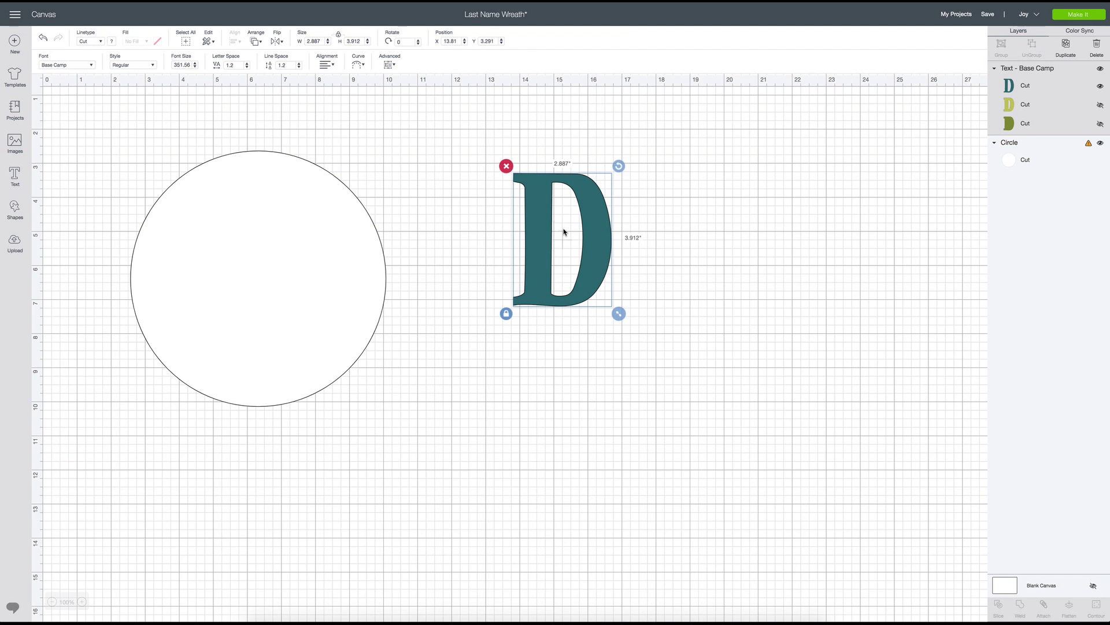
Search the fonts for "Kate" and apply Kate's ABCs - Baby Girl to the letter D.
left_click(89, 66)
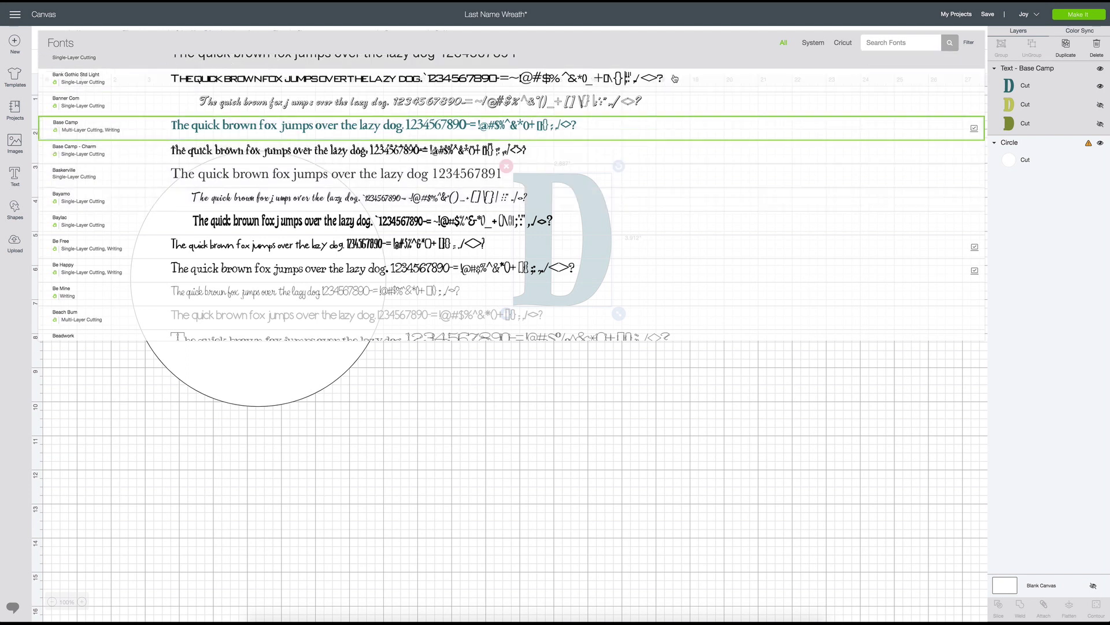
left_click(869, 44)
type("K")
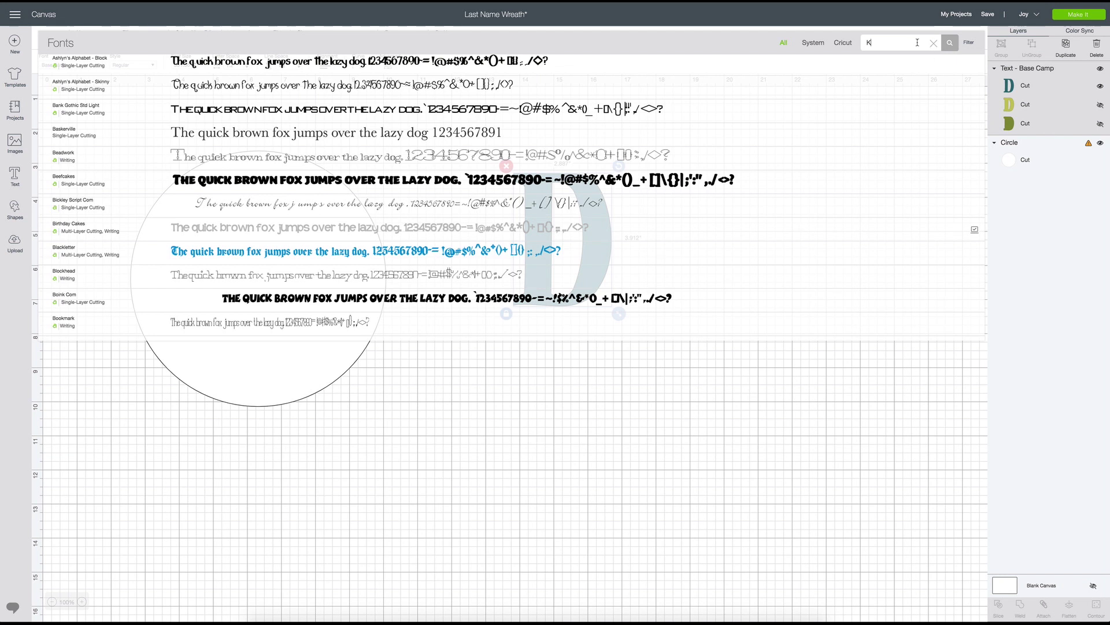
type("ate")
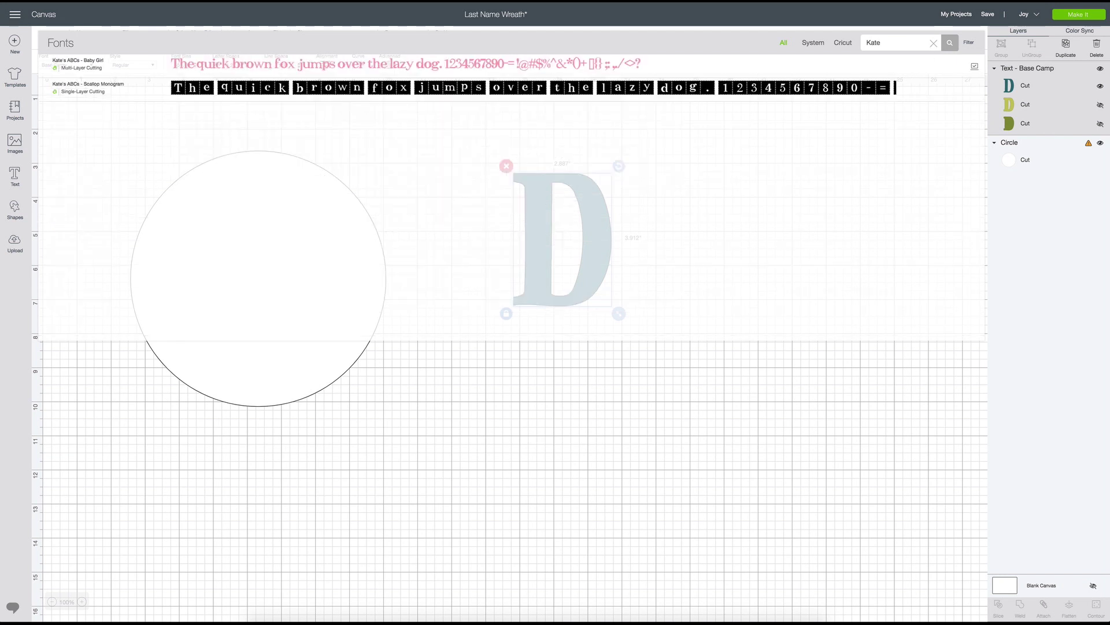
left_click(253, 64)
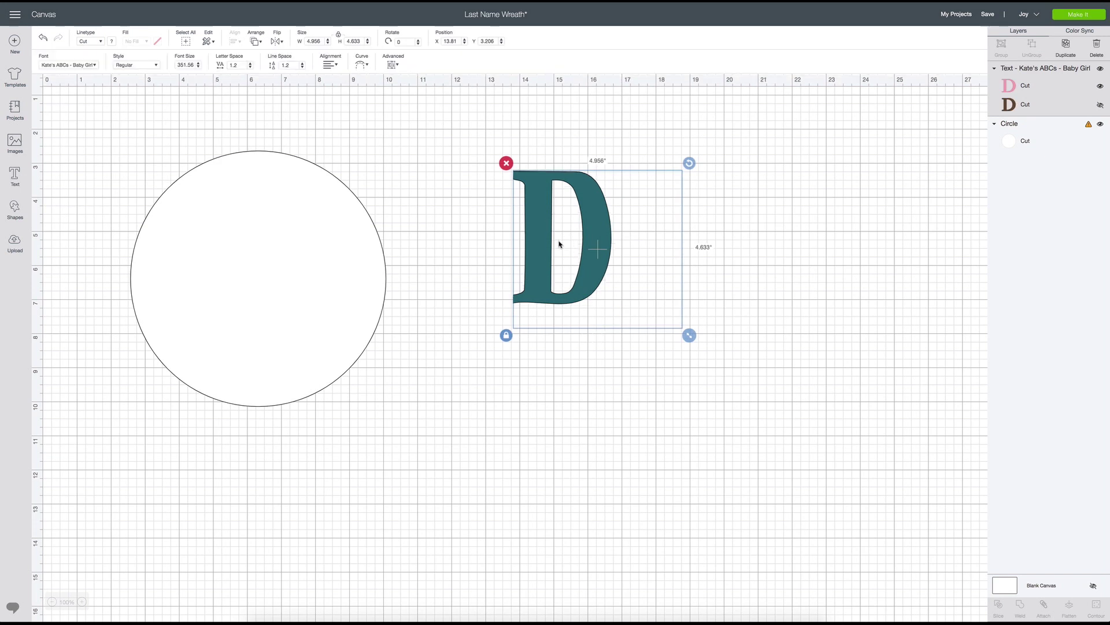
Shift the letter slightly and retype its text as "D" to refresh it in the chosen font.
left_click_drag(560, 242, 562, 253)
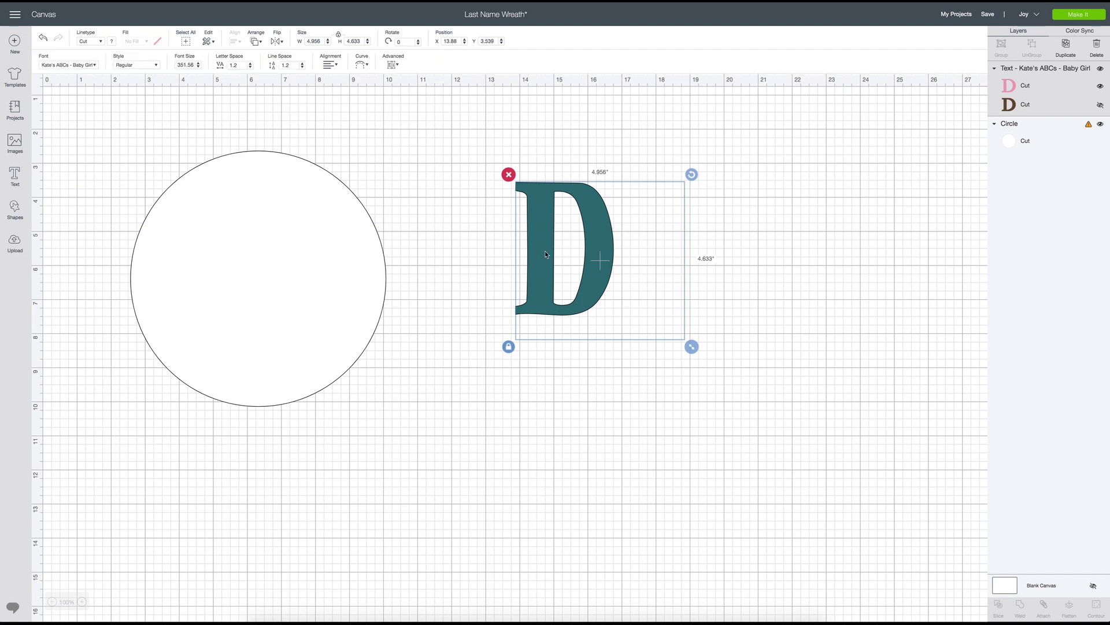
left_click(689, 287)
left_click(546, 255)
double_click(546, 255)
key("BackSpace")
type("D")
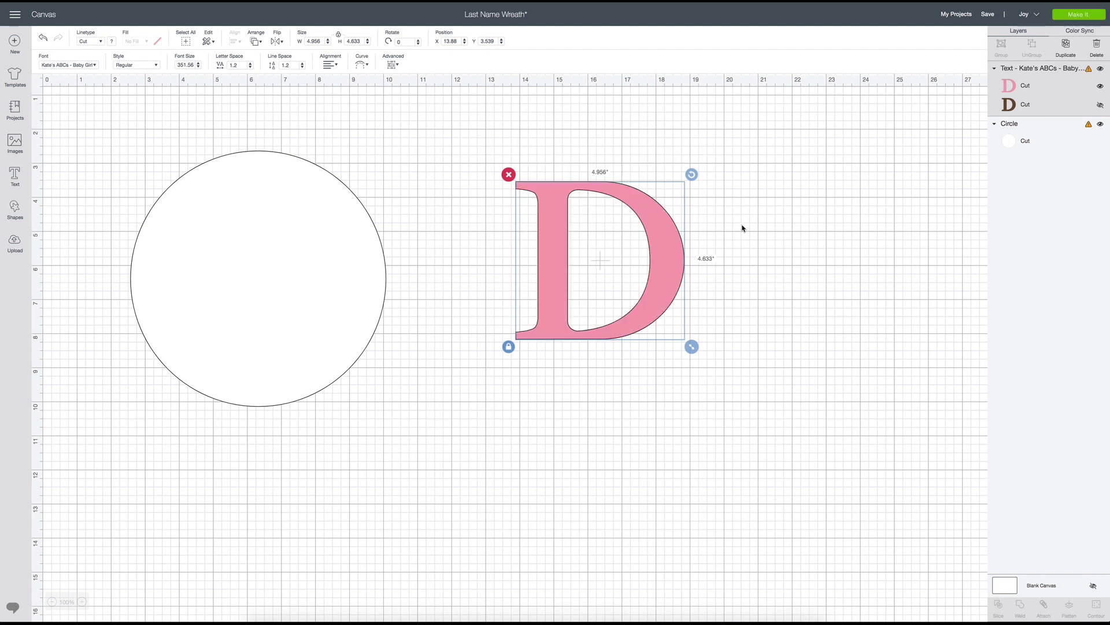
left_click(731, 240)
Move the letter D into the middle of the circle and shrink it to about 3.86 by 3.61 inches.
left_click(628, 271)
left_click_drag(692, 346, 656, 303)
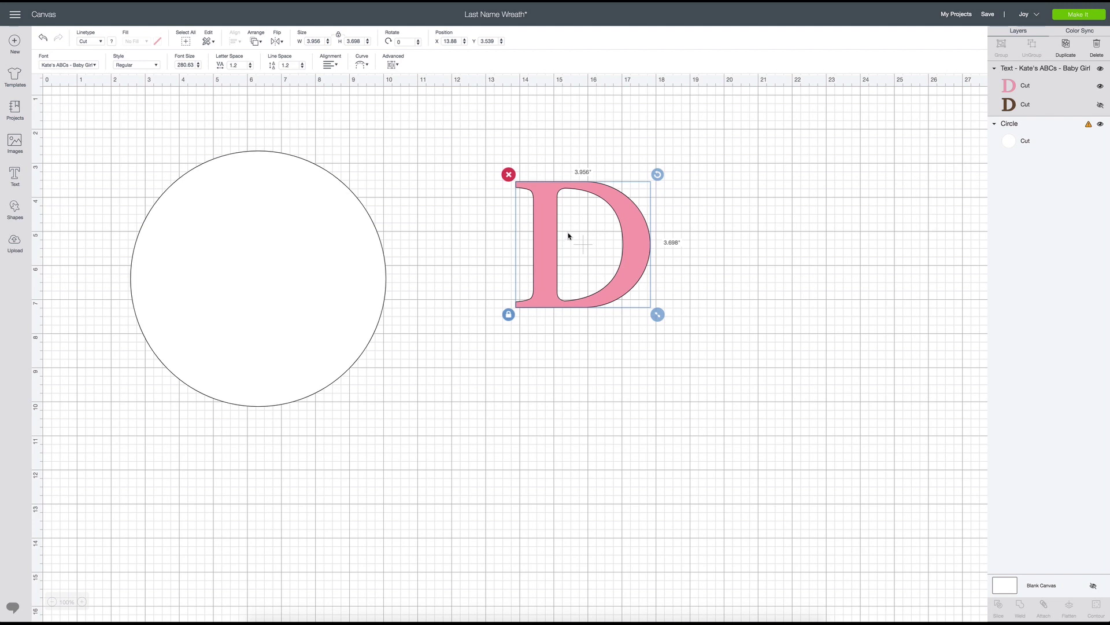
left_click_drag(580, 235, 262, 273)
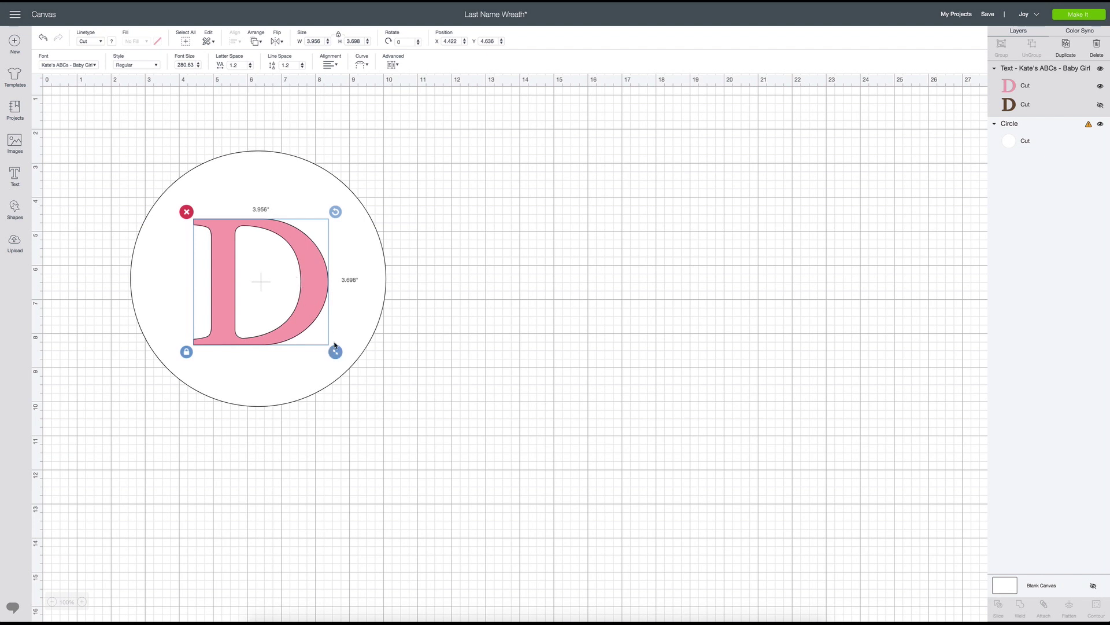
left_click_drag(338, 354, 307, 326)
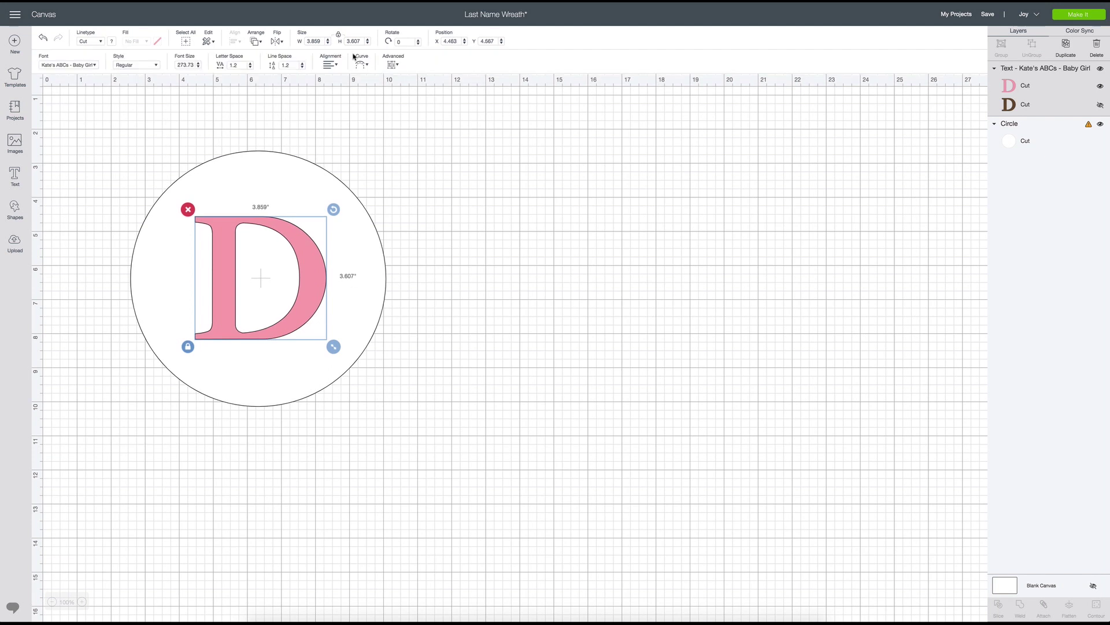
Delete the hidden brown layer of the letter D and recolour the remaining pink layer light grey.
left_click(1084, 107)
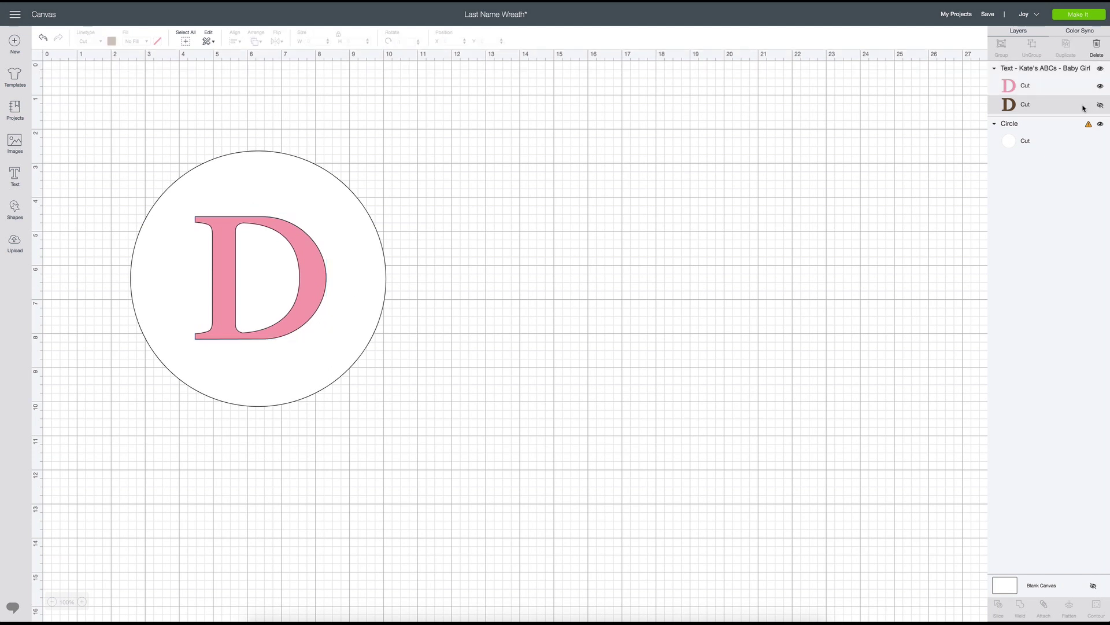
key("Delete")
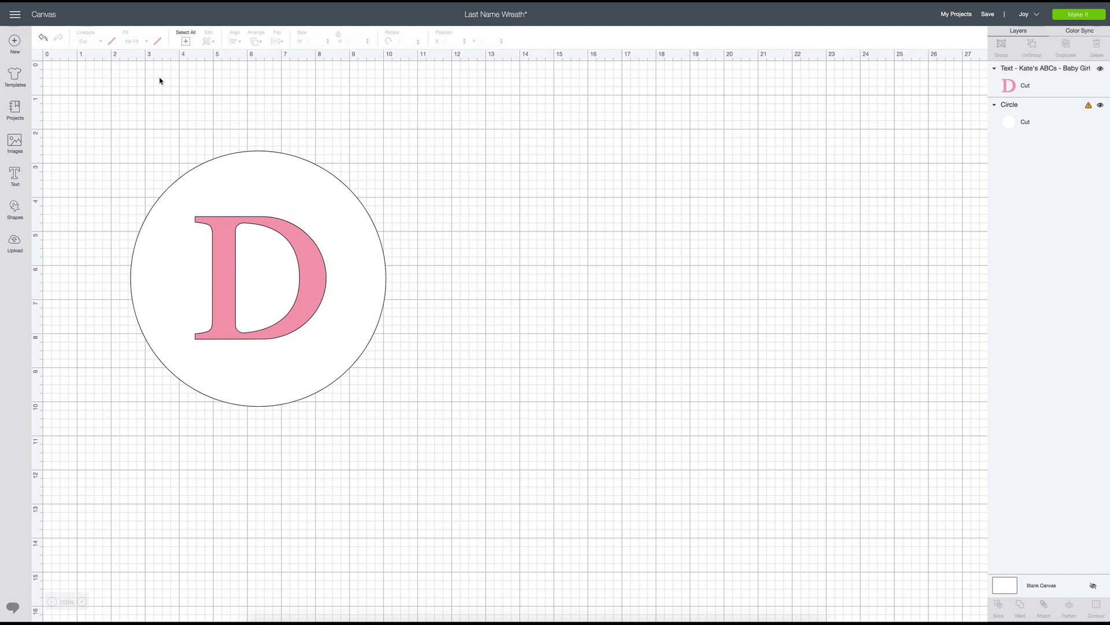
left_click(112, 42)
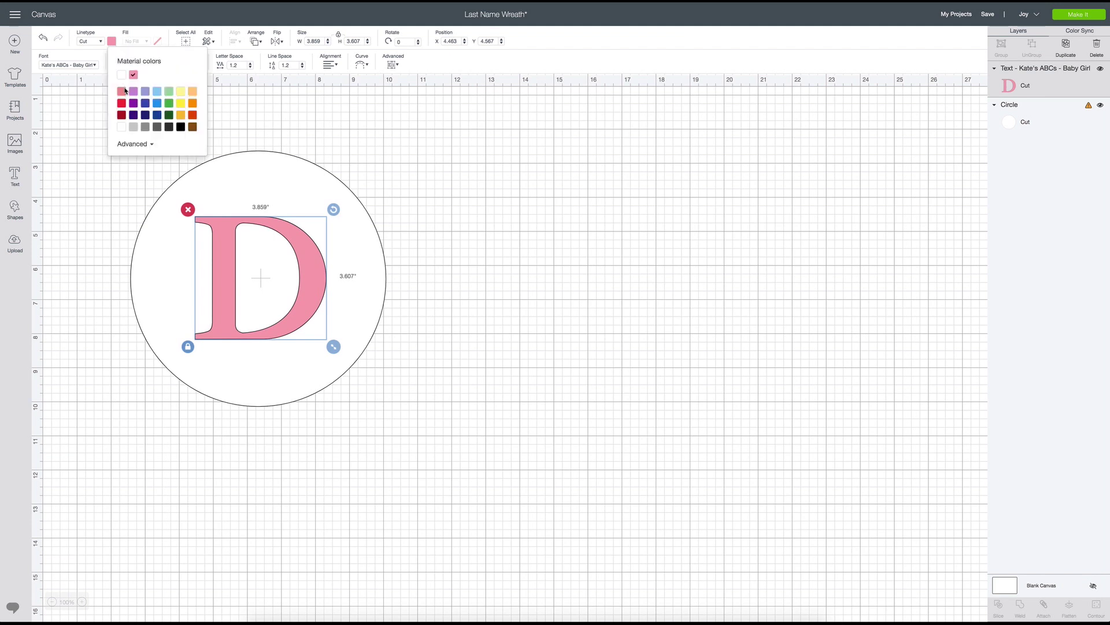
left_click(133, 127)
left_click(519, 248)
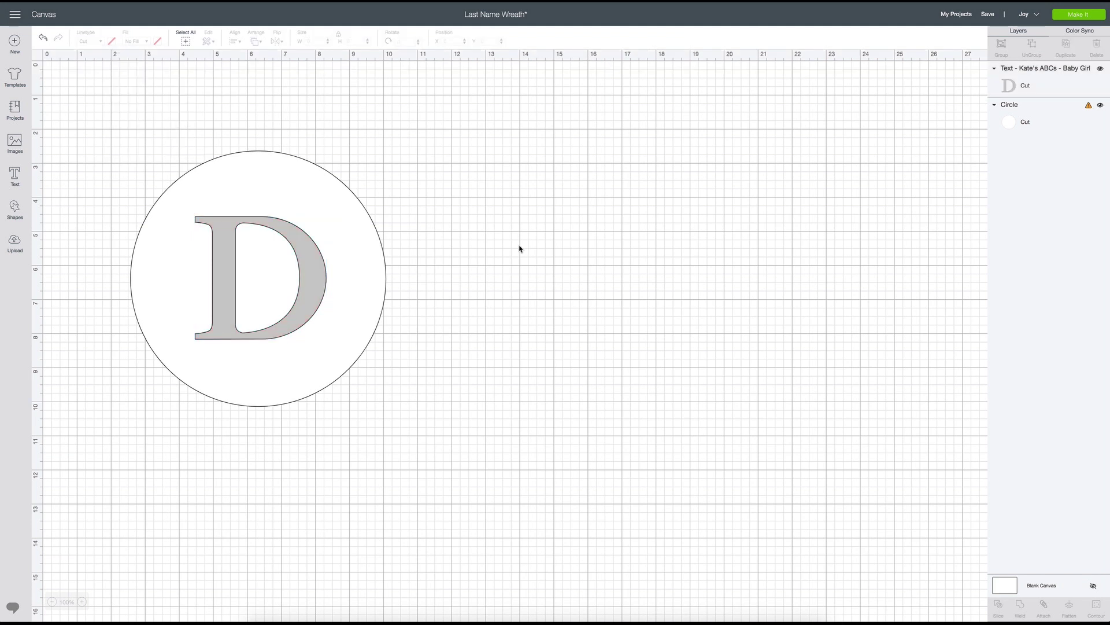
Enlarge the letter D to about 3.97 by 3.71 inches and nudge it to the centre of the circle.
left_click(313, 302)
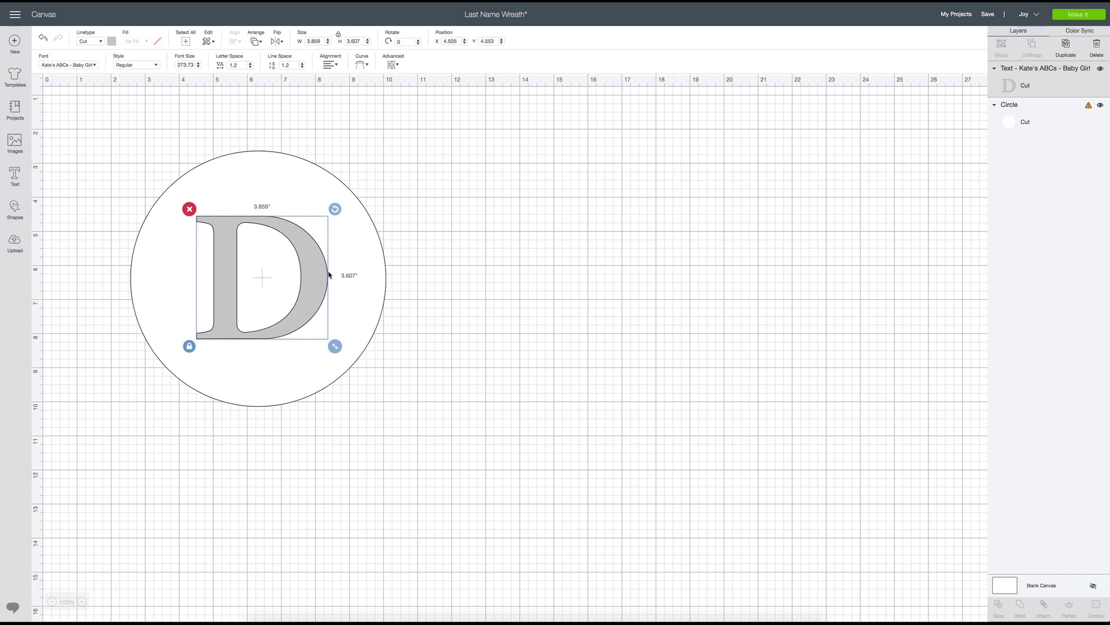
left_click_drag(340, 349, 343, 356)
left_click_drag(305, 311, 295, 310)
left_click_drag(290, 247, 303, 265)
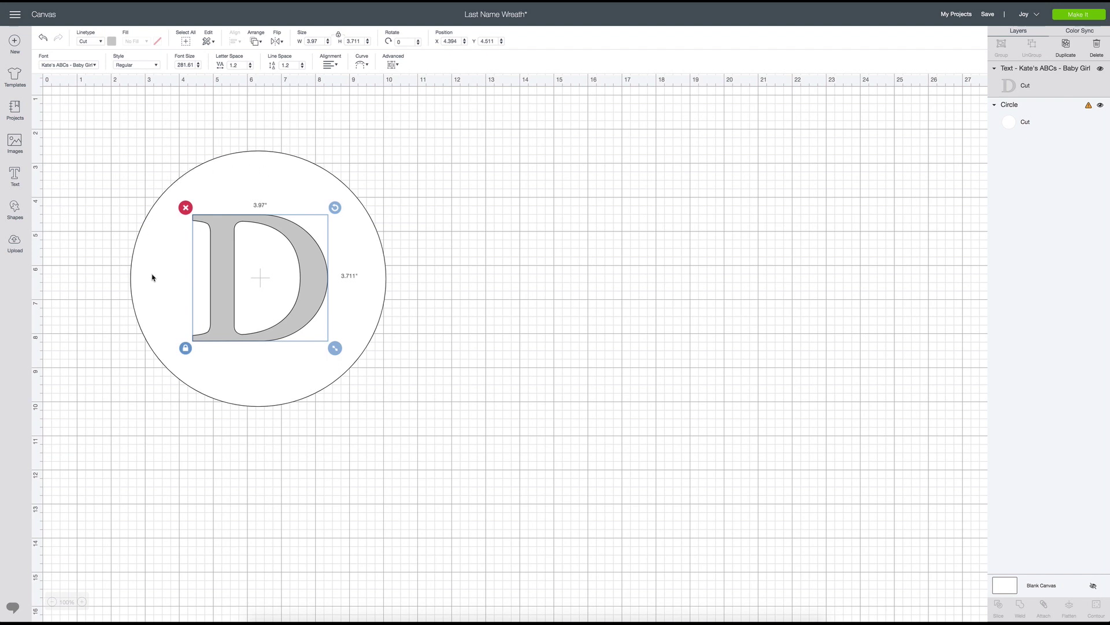
left_click_drag(271, 310, 274, 309)
left_click(520, 239)
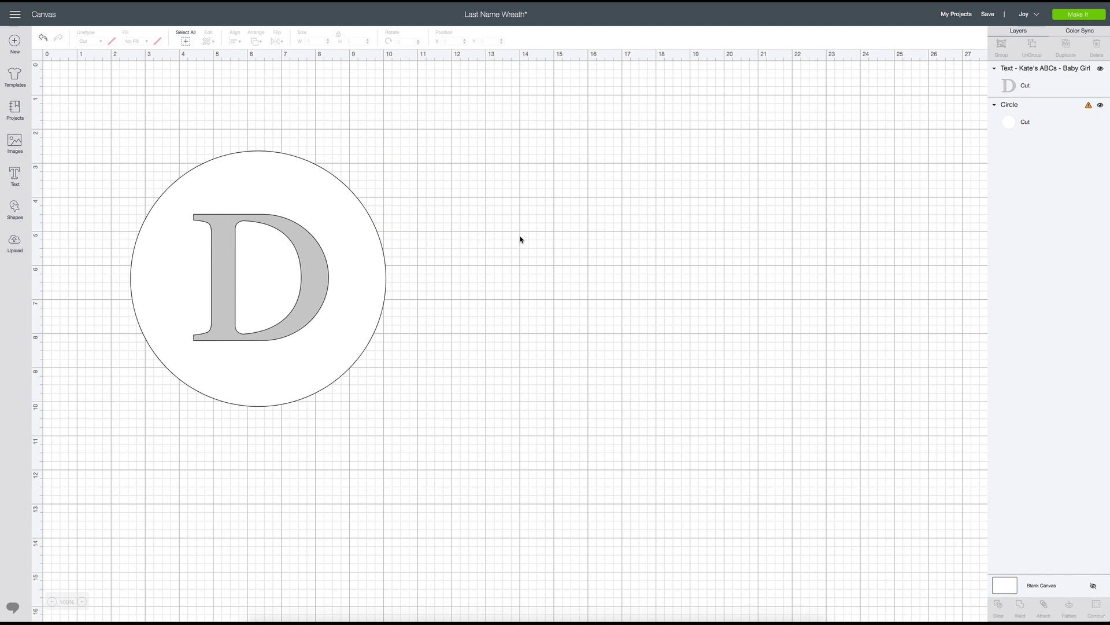
left_click_drag(286, 312, 288, 313)
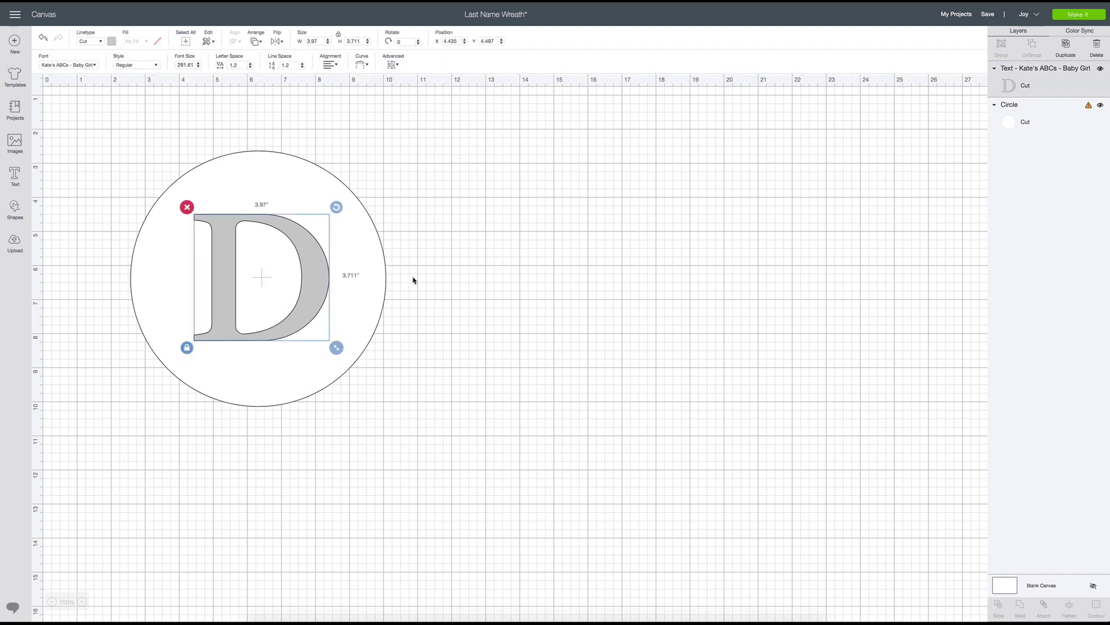
left_click(454, 270)
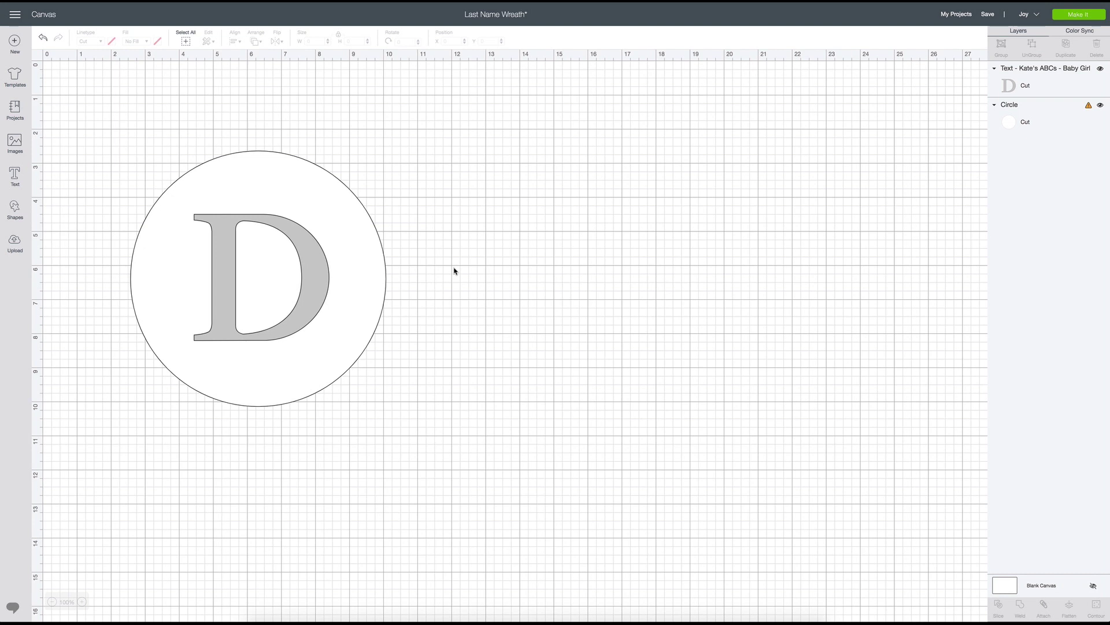
Enlarge the letter D to about 4.26 by 3.98 inches and recentre it within the circle.
left_click(350, 200)
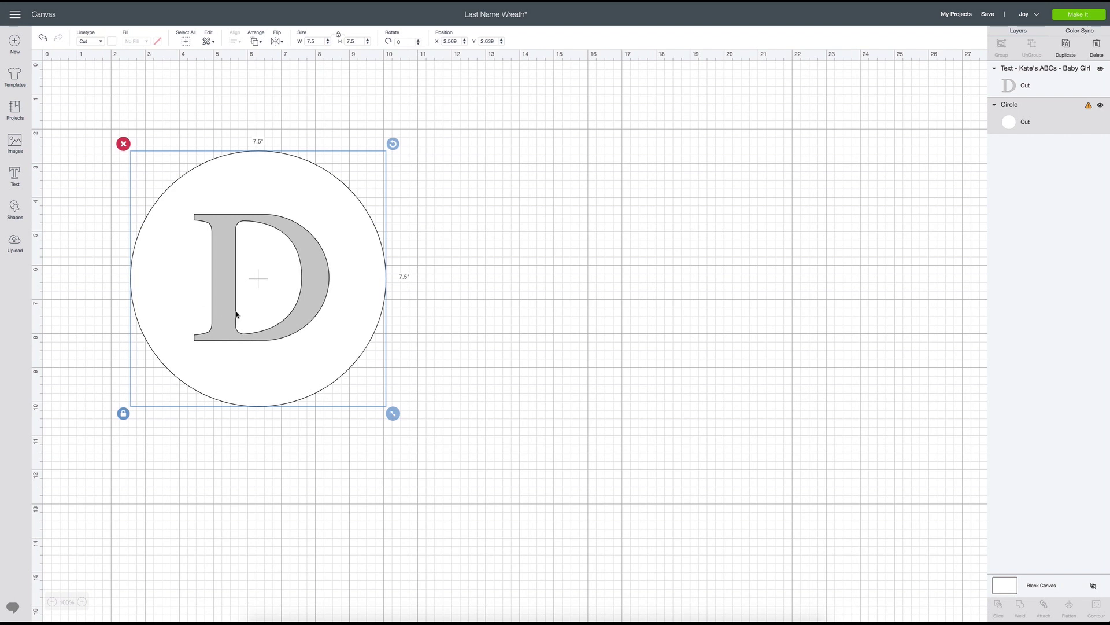
scroll(236, 314, "right", 1)
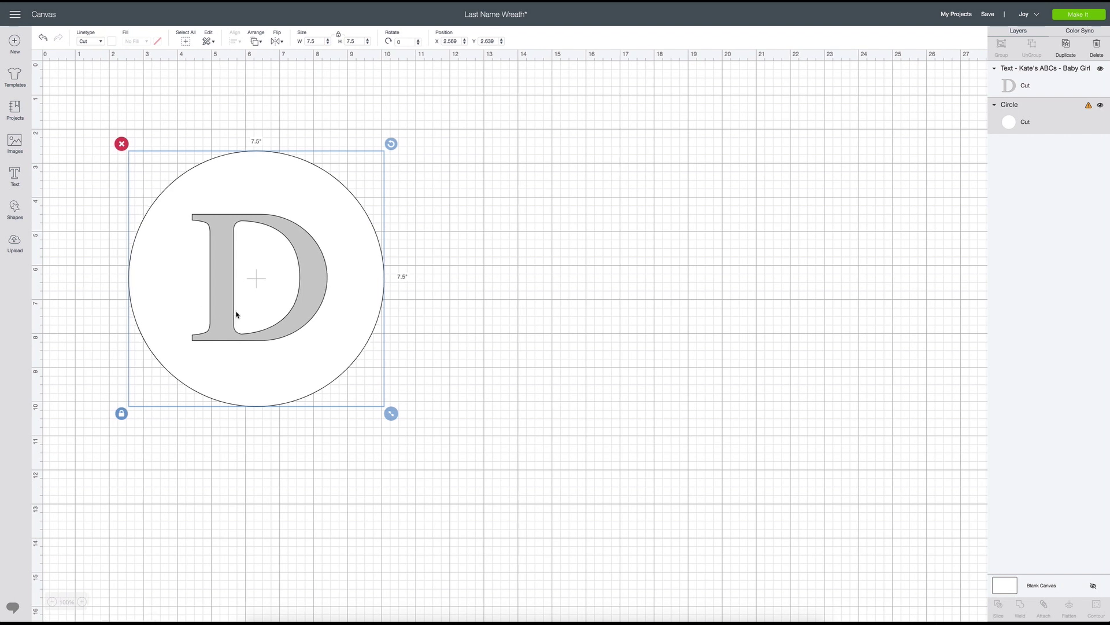
left_click(236, 314)
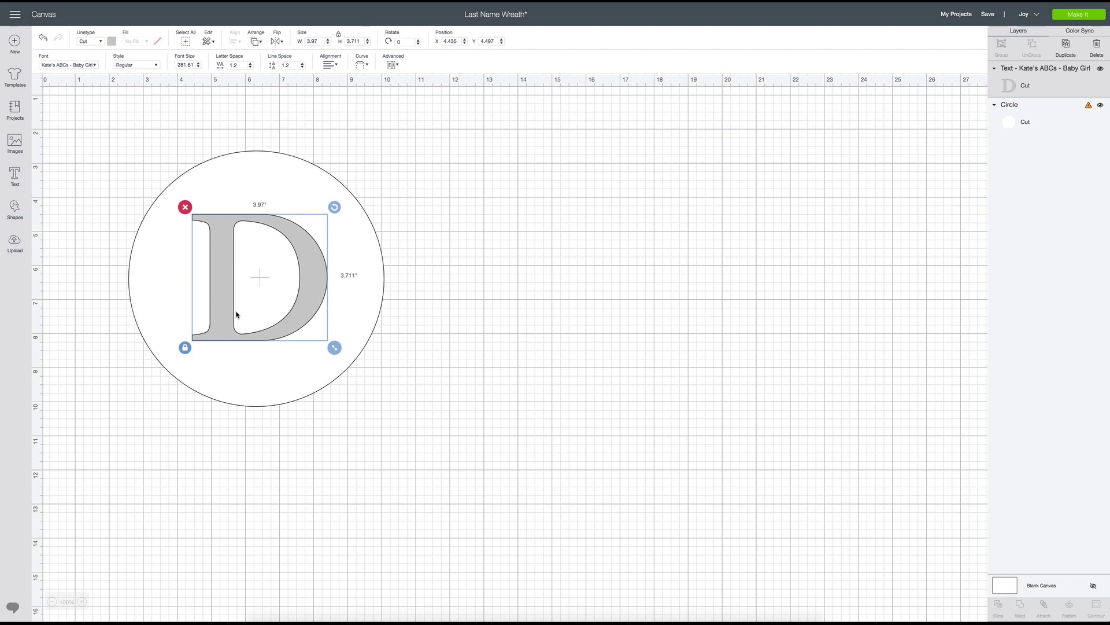
left_click_drag(334, 347, 345, 360)
left_click_drag(317, 319, 308, 322)
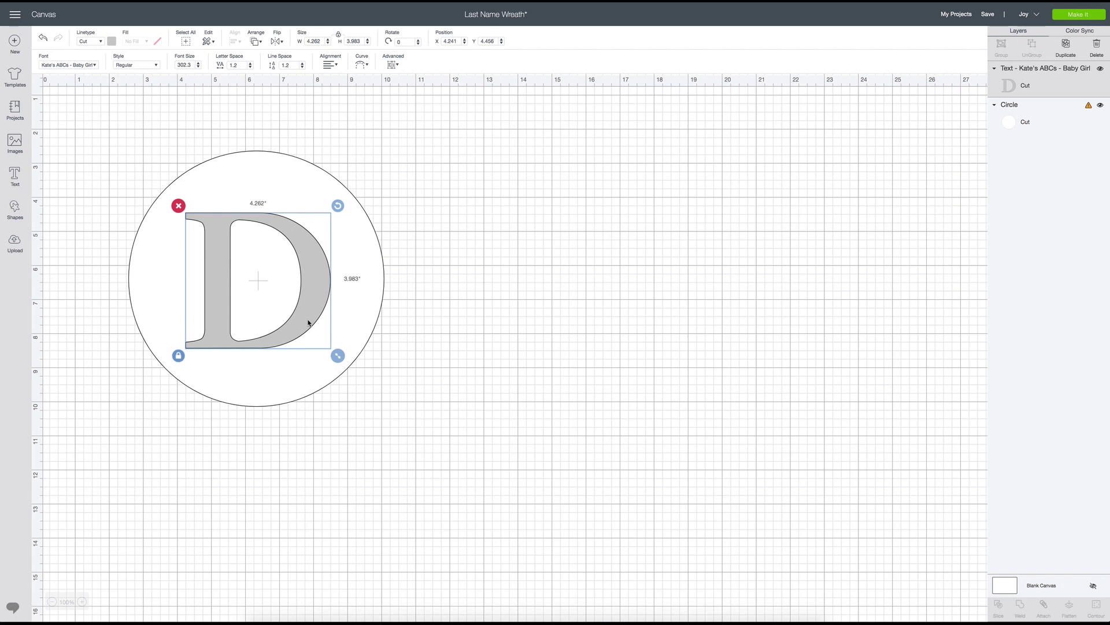
Hide the circle layer so that only the letter D is included in the cut.
left_click(374, 232)
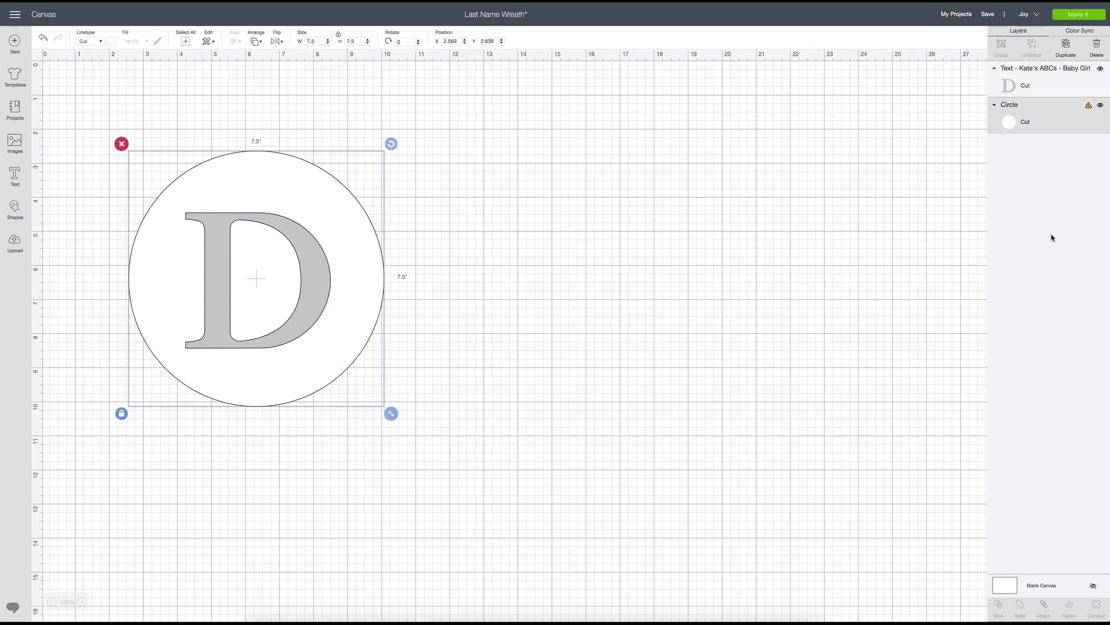
left_click(1101, 107)
left_click(1101, 107)
mouse_move(1091, 110)
left_click(1101, 106)
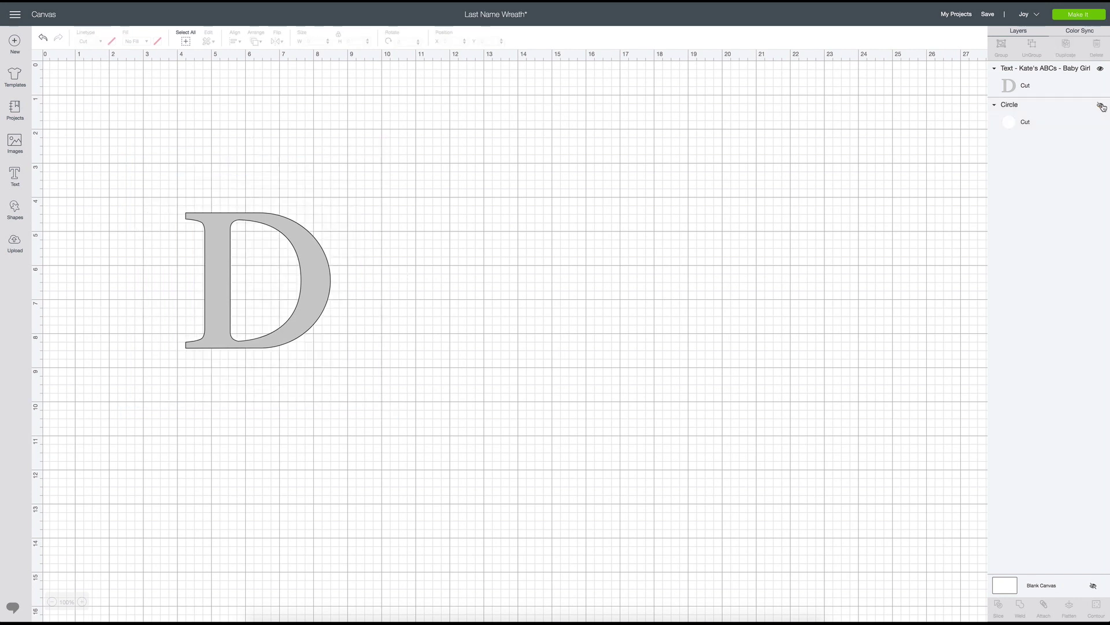
Select the letter D and check which Cricut machine the project is set to use.
left_click(1033, 88)
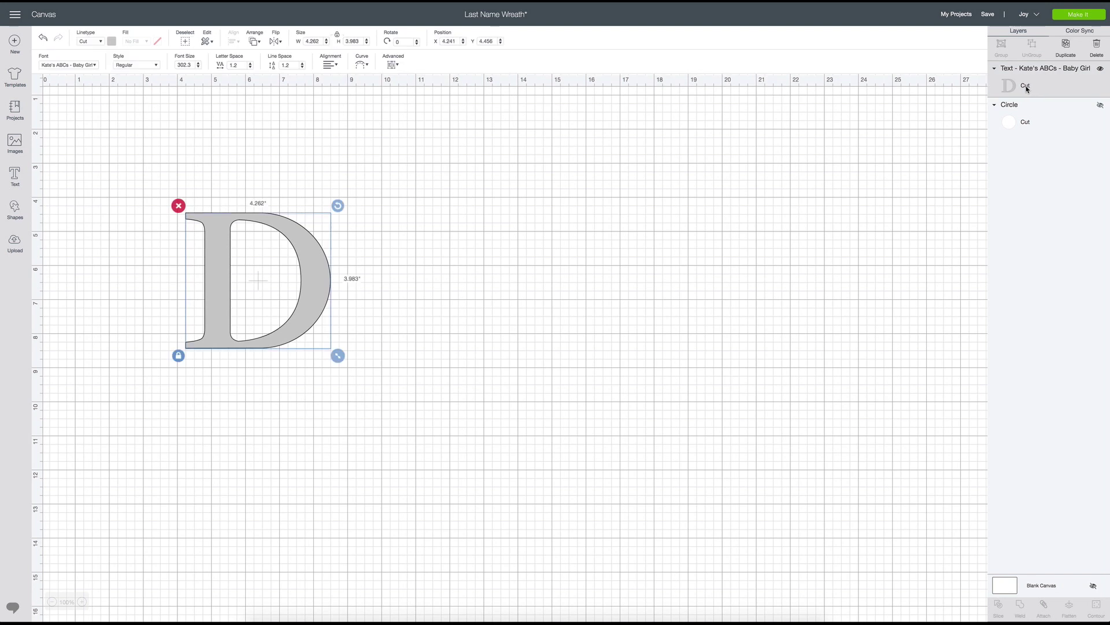
left_click(1028, 15)
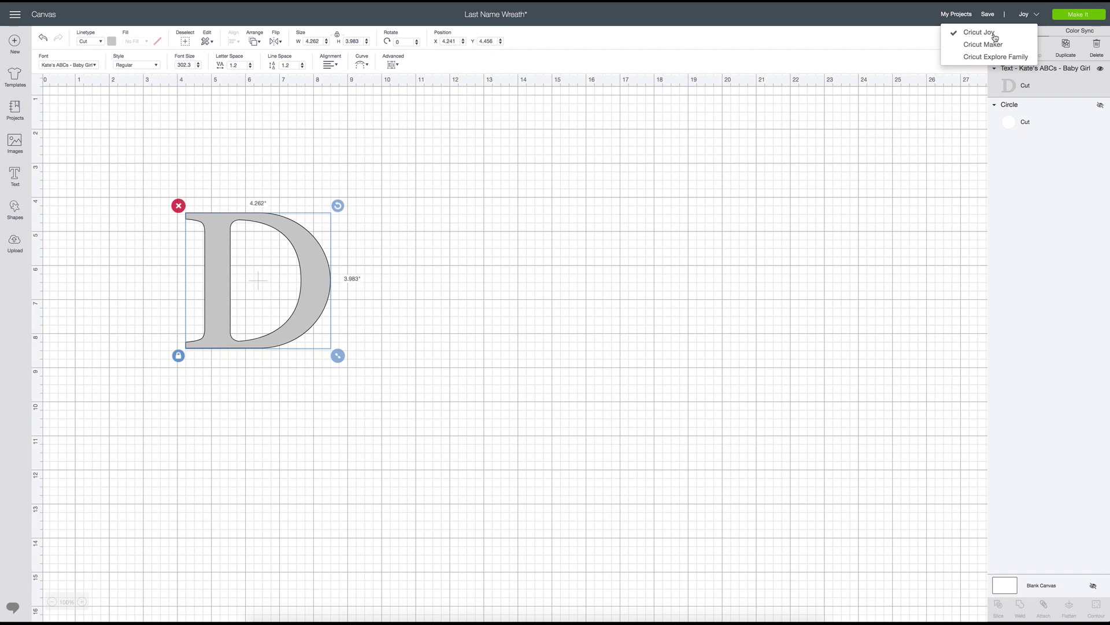
left_click(919, 64)
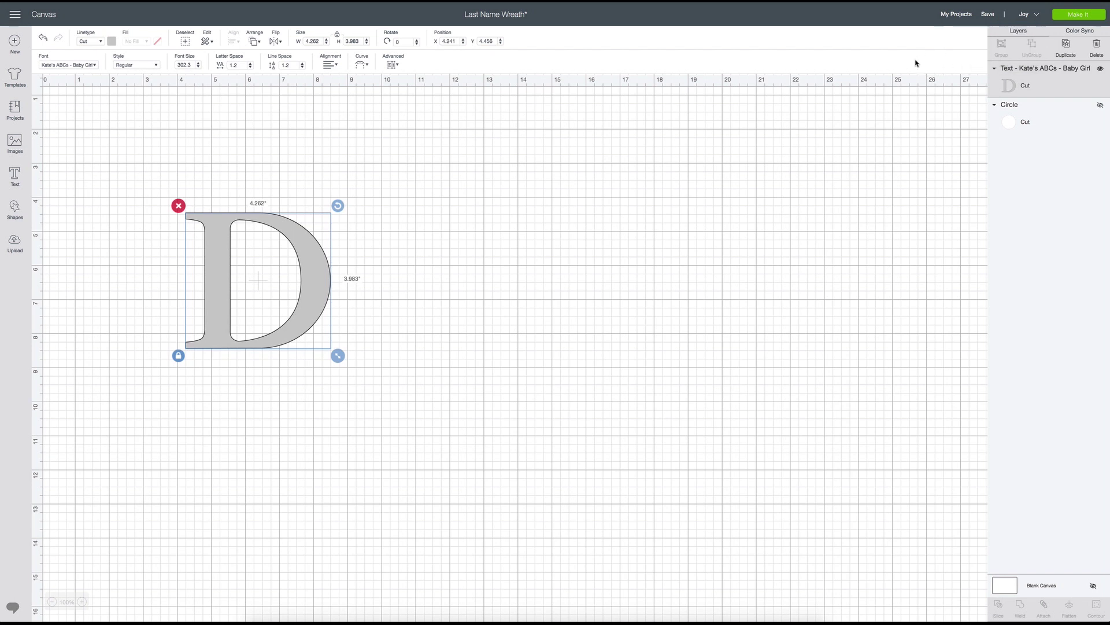
Prepare the project for cutting with the material loaded on a mat, and continue to the material settings.
left_click(1084, 20)
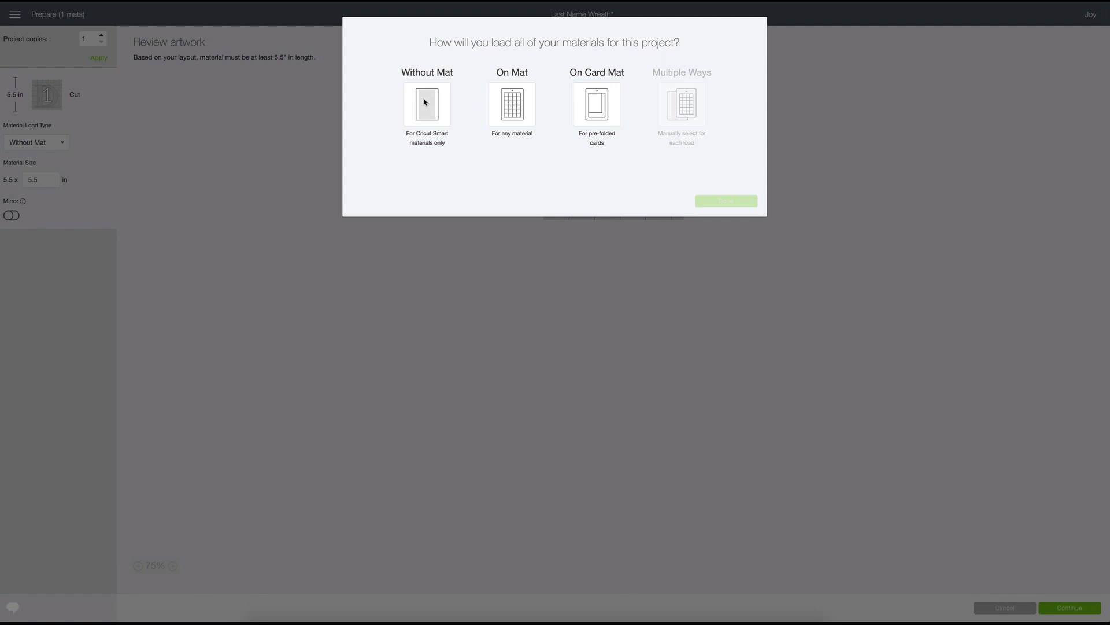
left_click(517, 113)
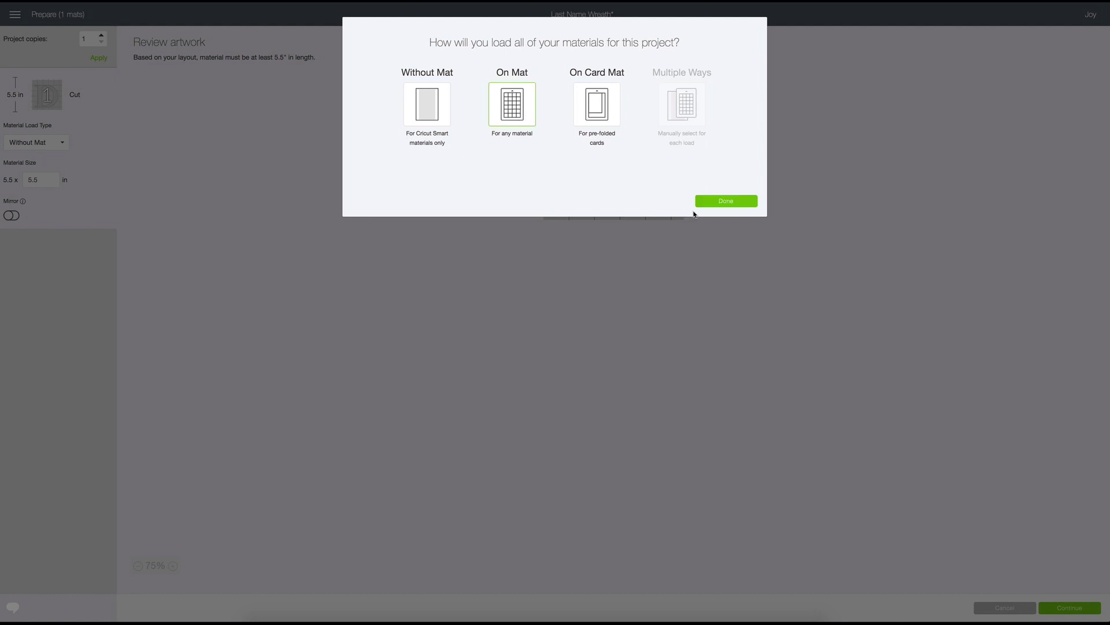
left_click(702, 203)
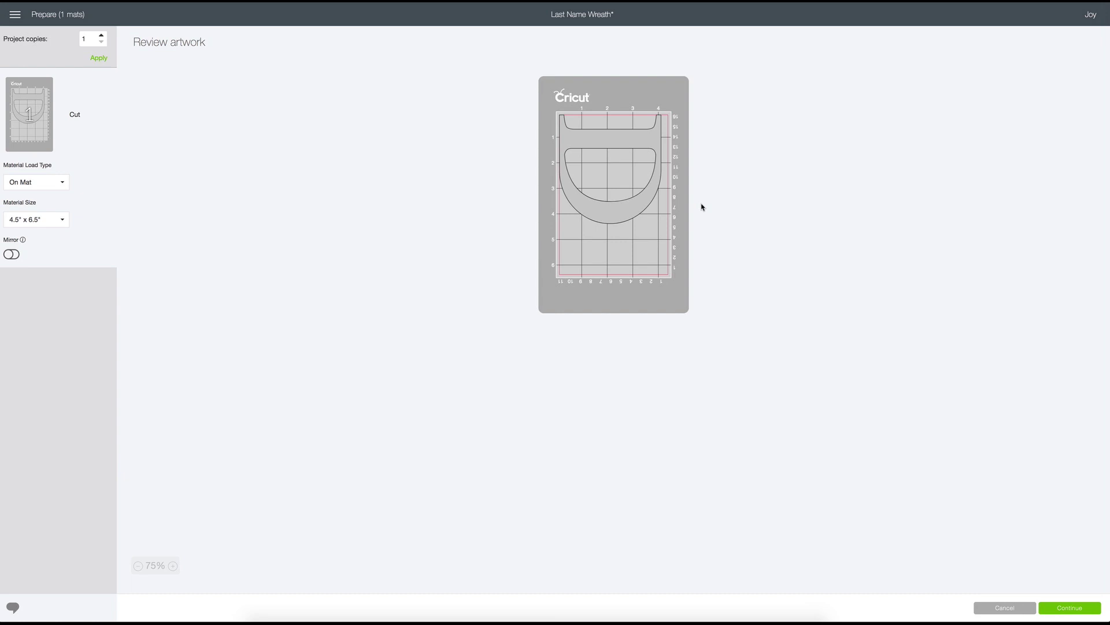
left_click(635, 157)
left_click(1069, 610)
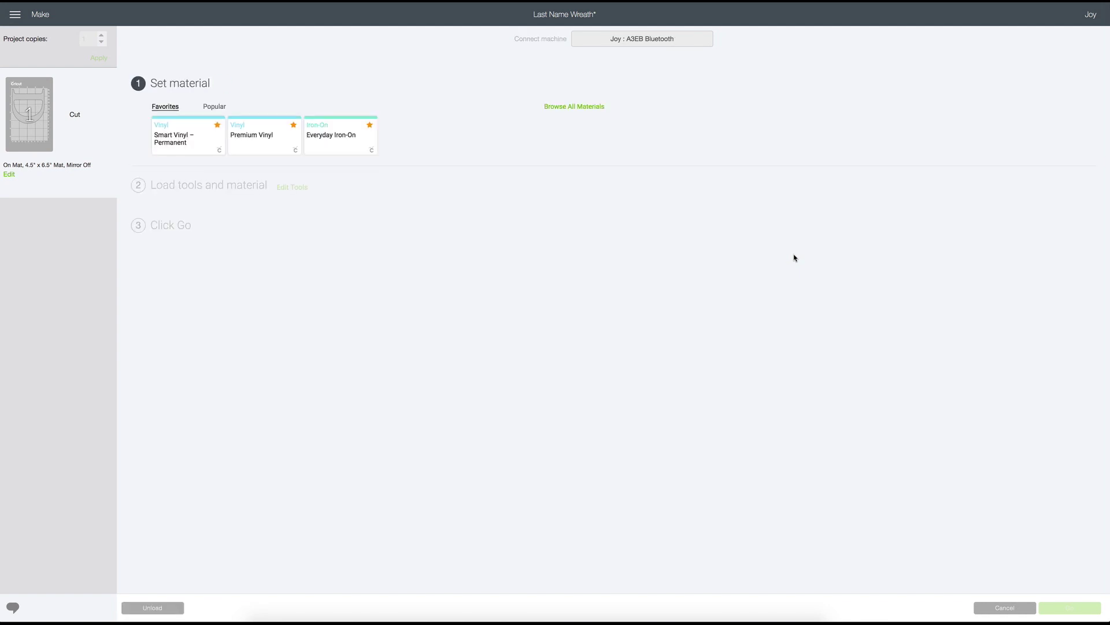
Look through the full materials list, the popular materials and the favourites for a suitable cutting material.
left_click(571, 110)
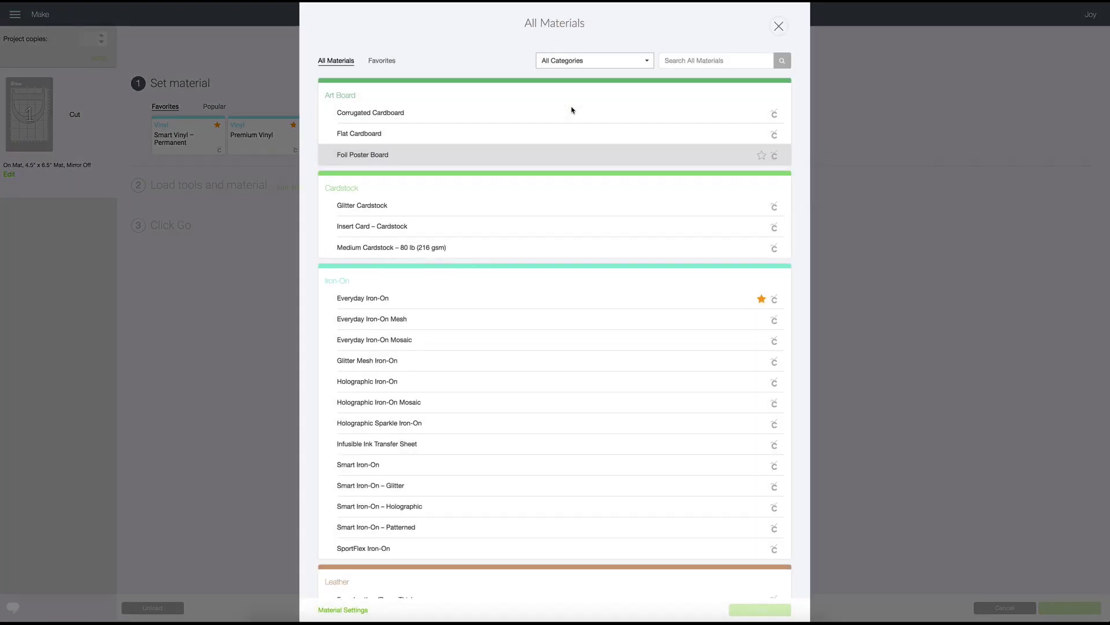
left_click(777, 34)
left_click(214, 108)
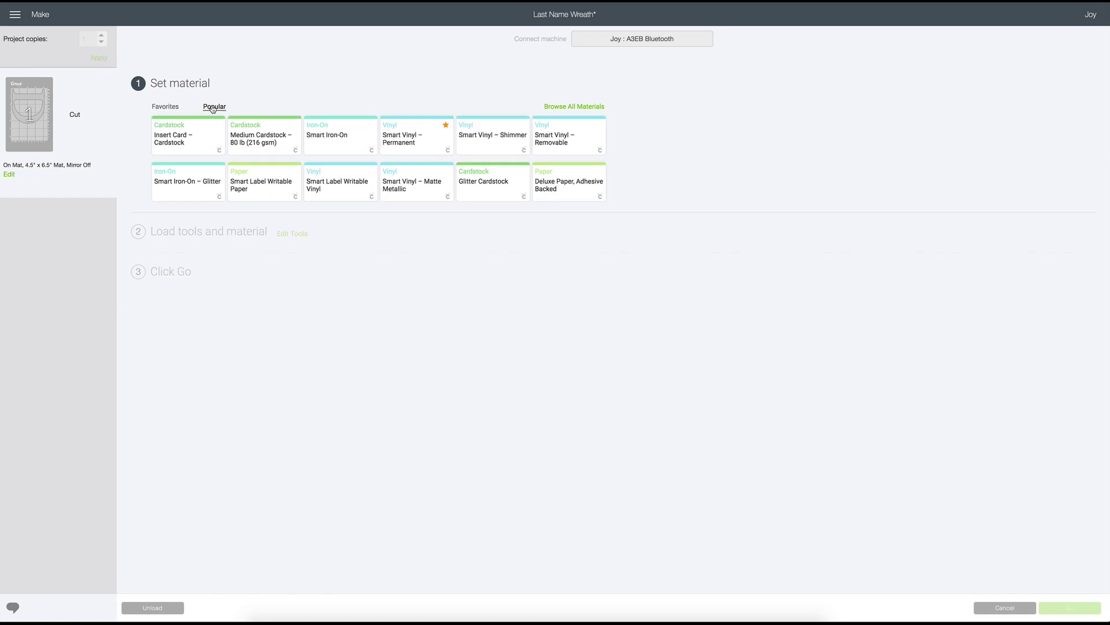
left_click(168, 110)
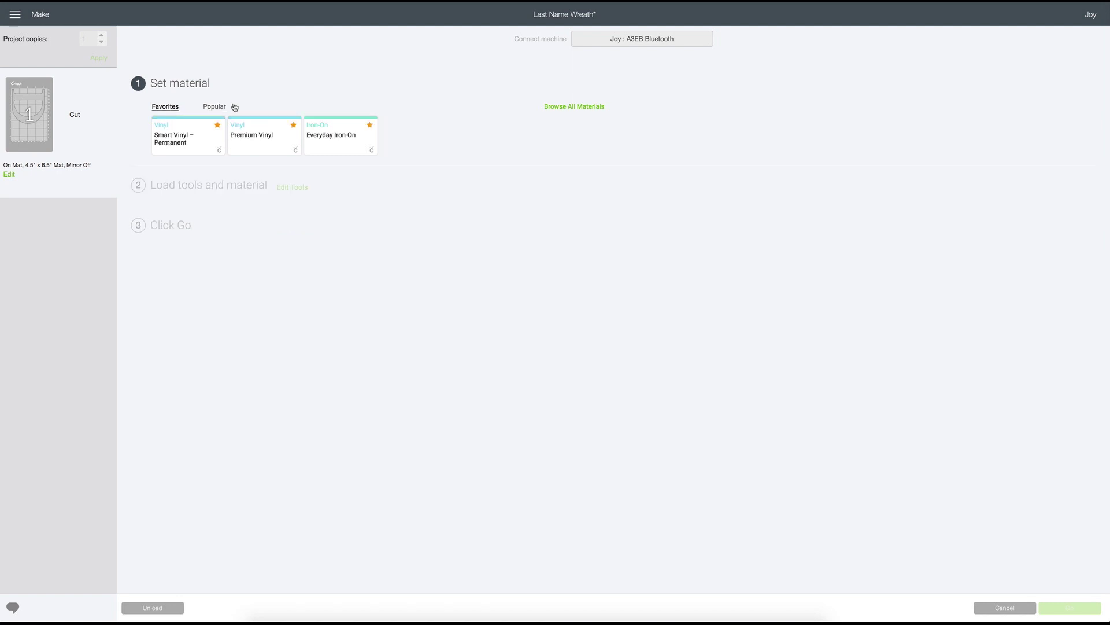